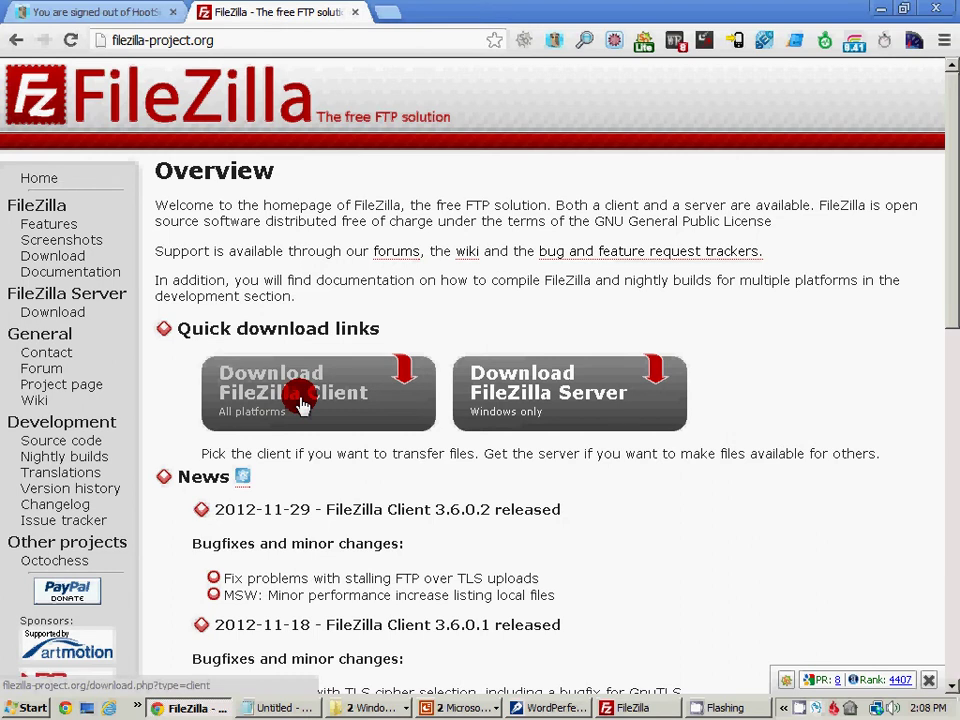
# Switch from the FileZilla homepage in Chrome to the FileZilla client window
pyautogui.click(632, 708)
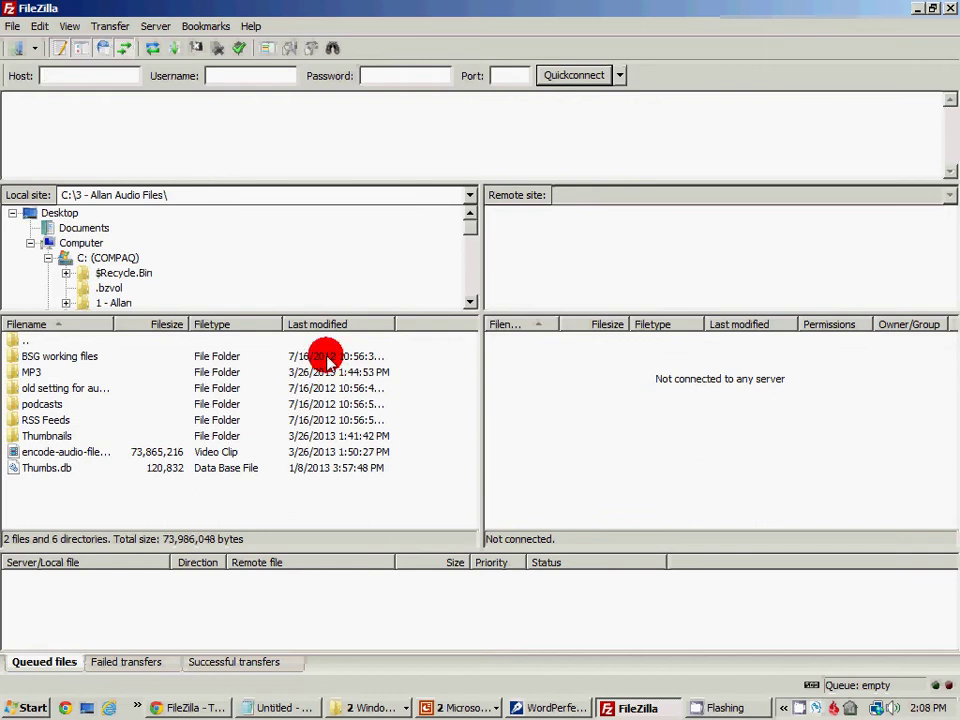
# Add a Site Manager entry named Church with host ftp.cappsroad.org
pyautogui.click(14, 28)
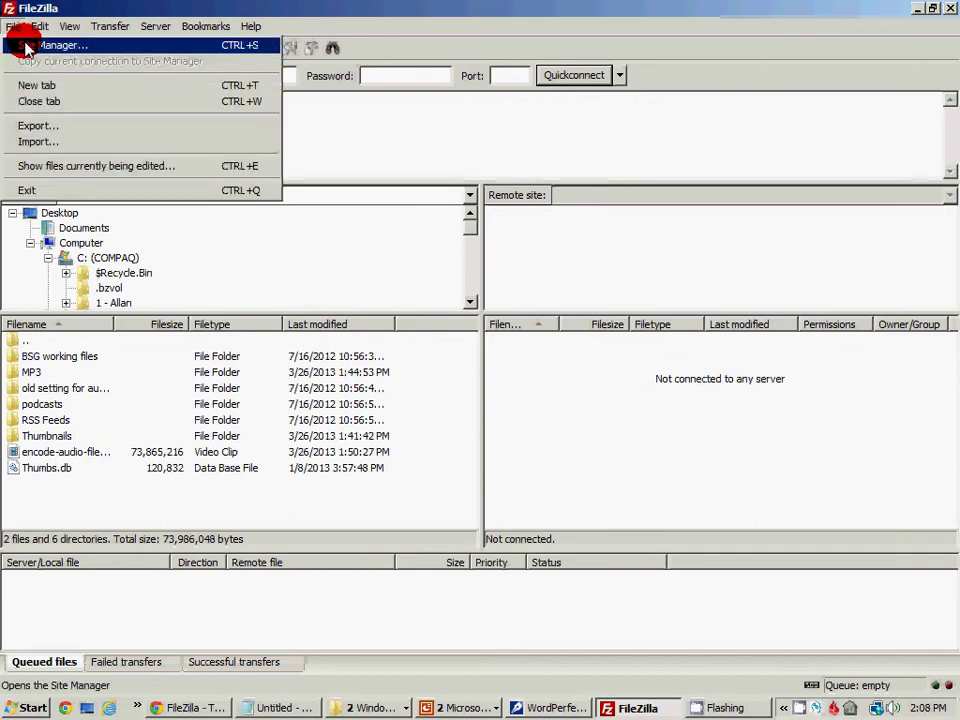
pyautogui.click(27, 46)
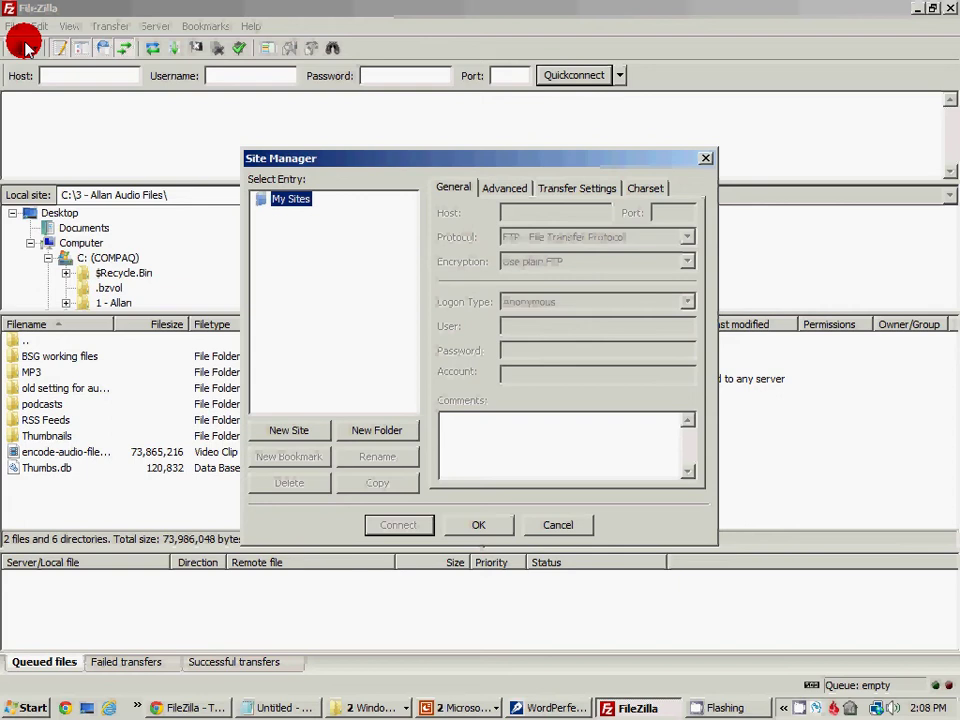
pyautogui.click(304, 431)
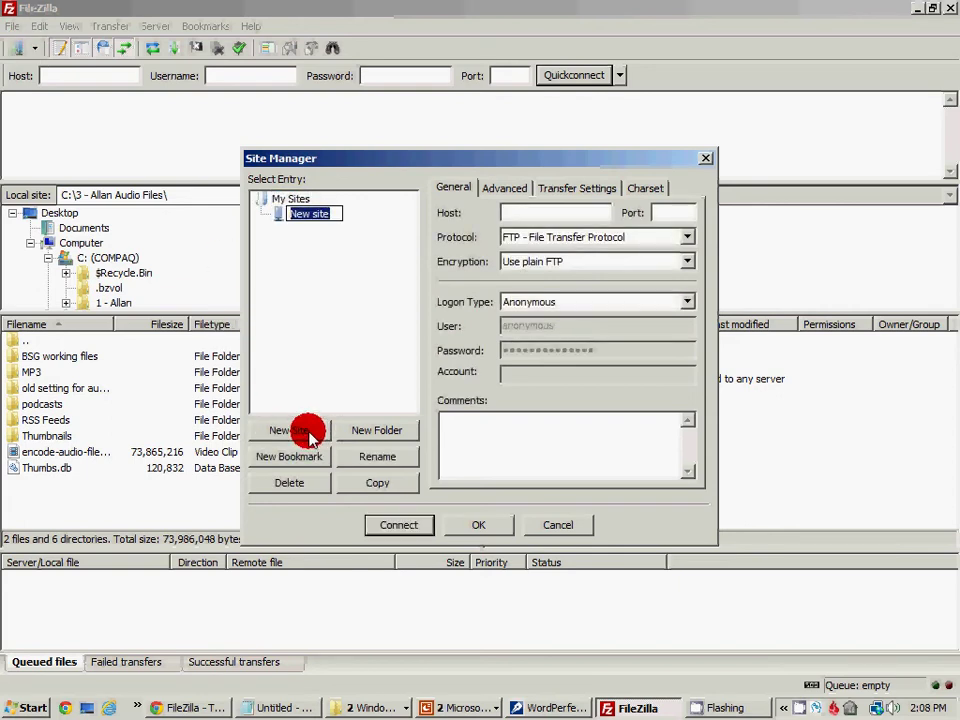
pyautogui.write('Church')
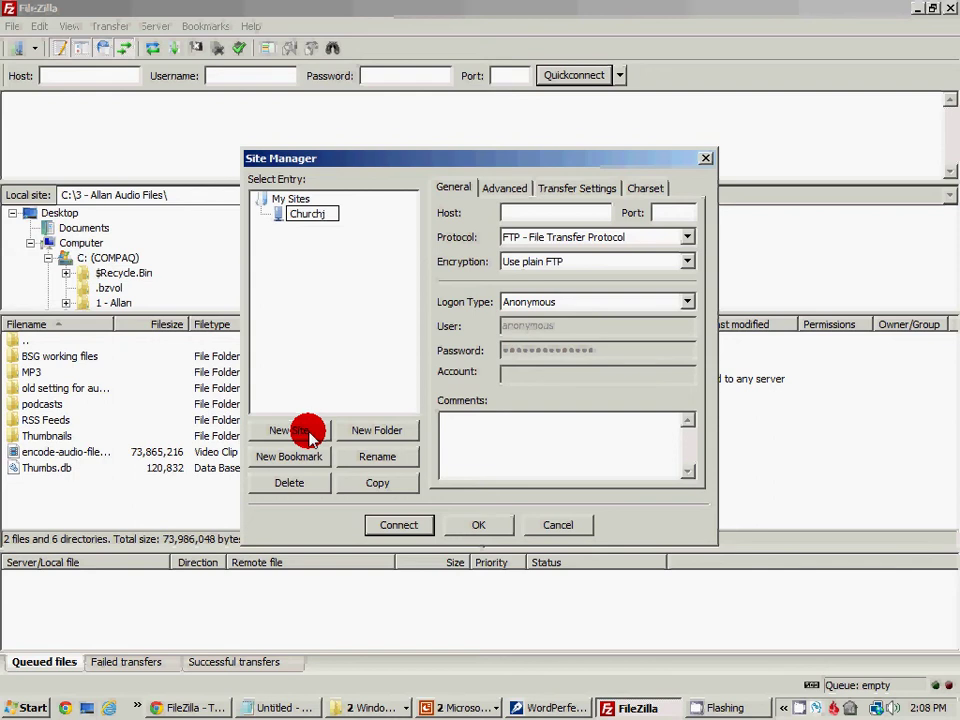
pyautogui.press('Return')
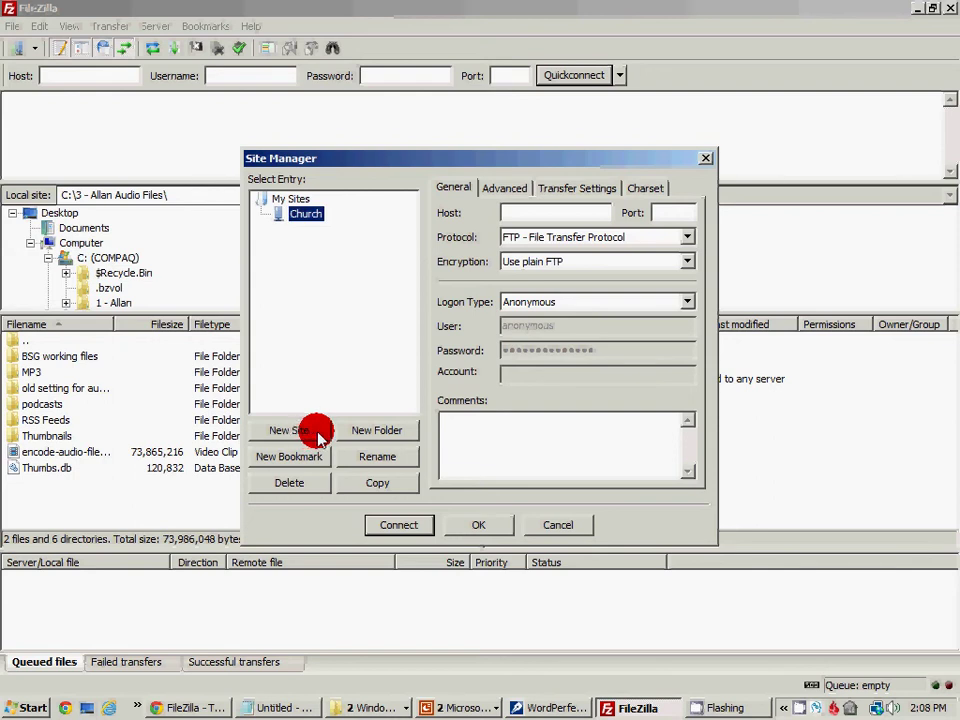
pyautogui.click(540, 210)
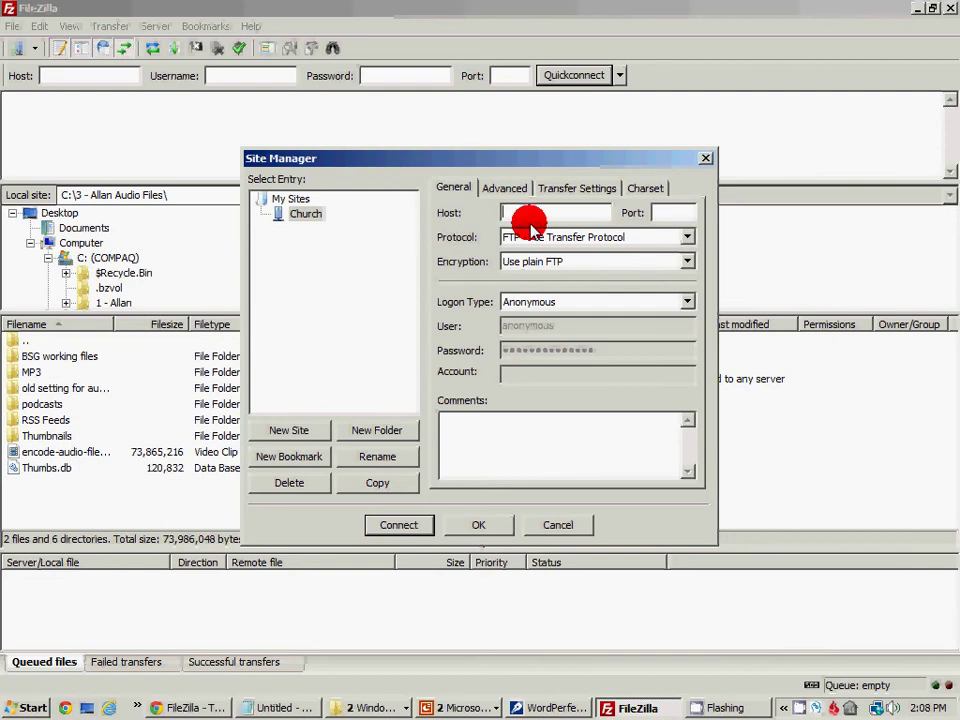
pyautogui.write('ftp.capproad.org')
# Set the Church site to Normal logon, enter its username and password, and connect
pyautogui.click(525, 302)
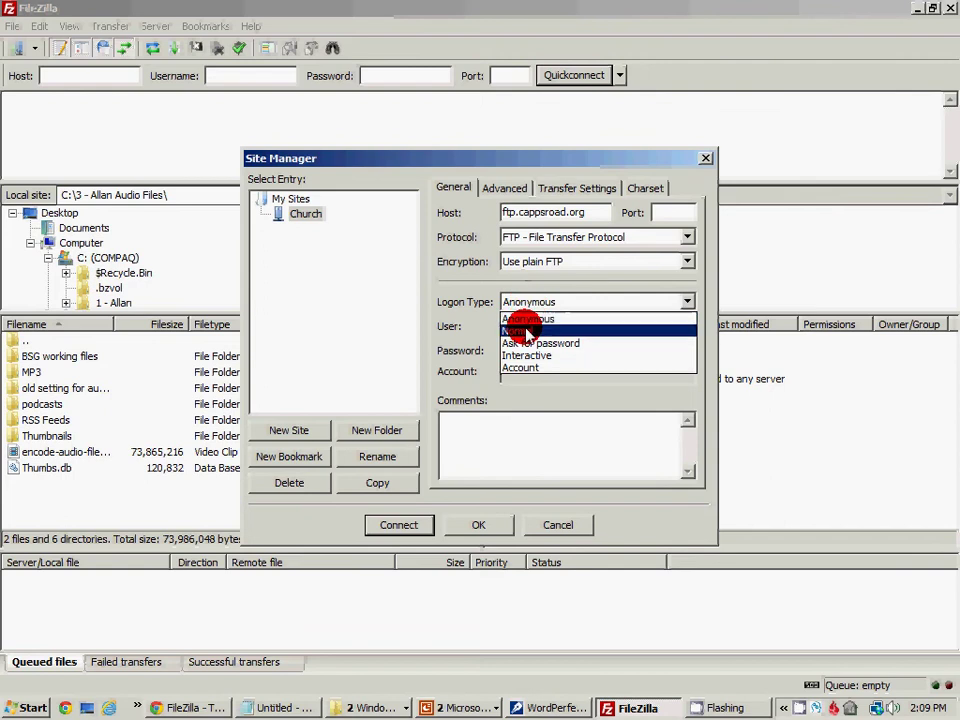
pyautogui.click(517, 331)
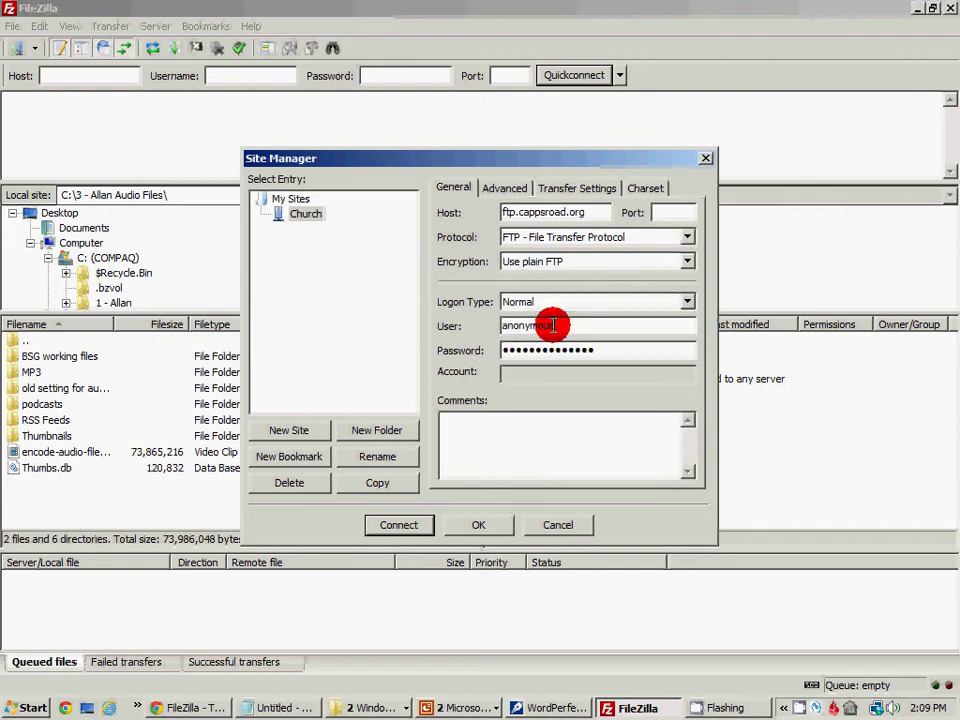
pyautogui.moveTo(553, 325); pyautogui.dragTo(497, 325)
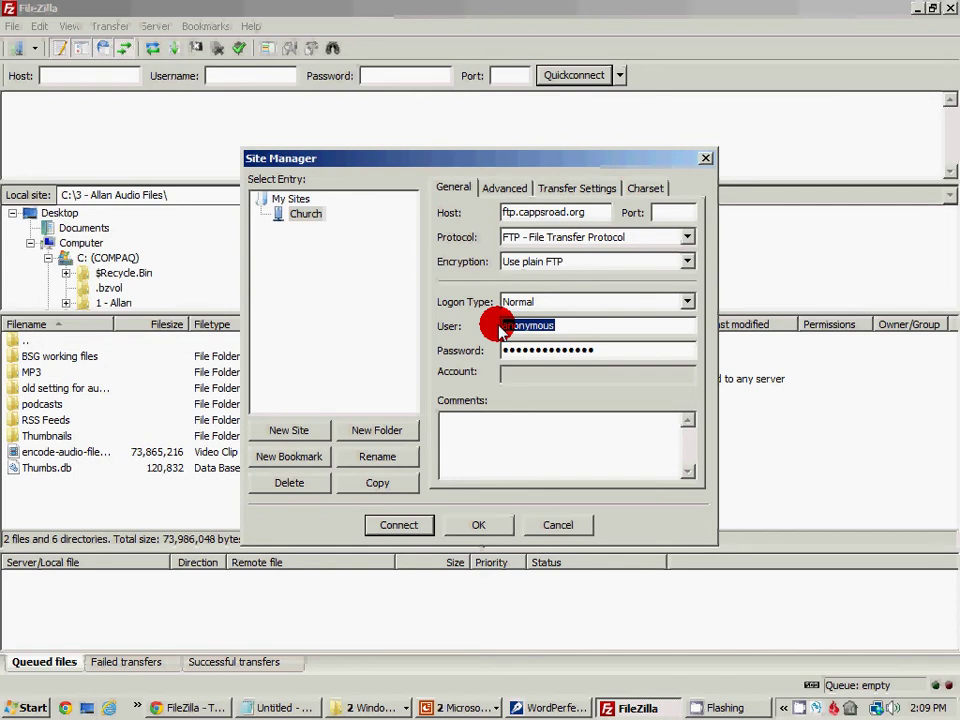
pyautogui.write('cegeweb')
pyautogui.press('Tab')
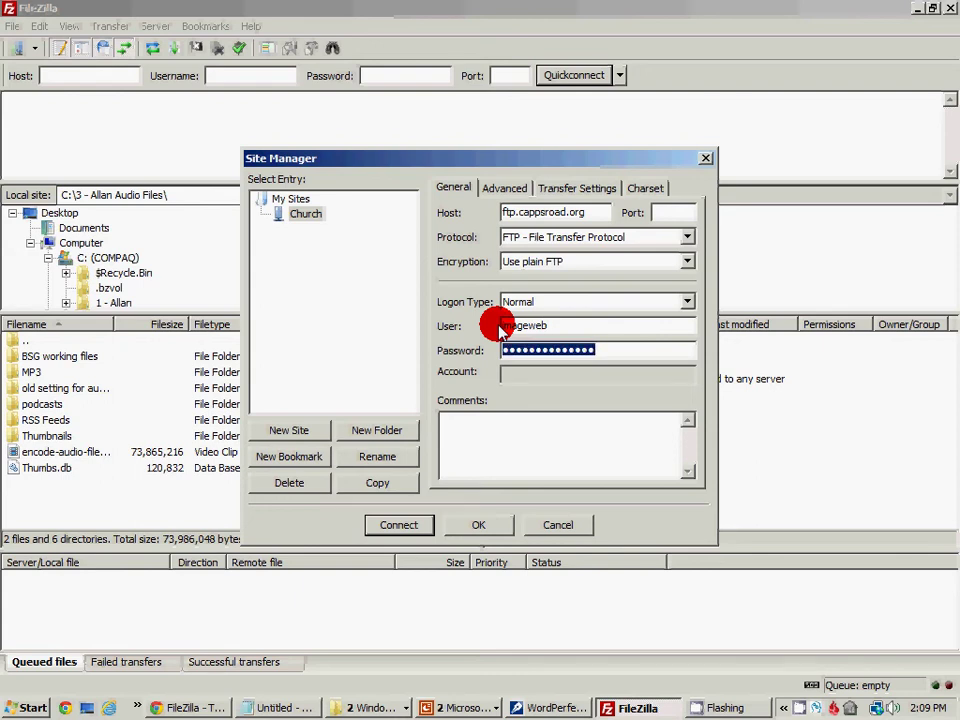
pyautogui.write('p********')
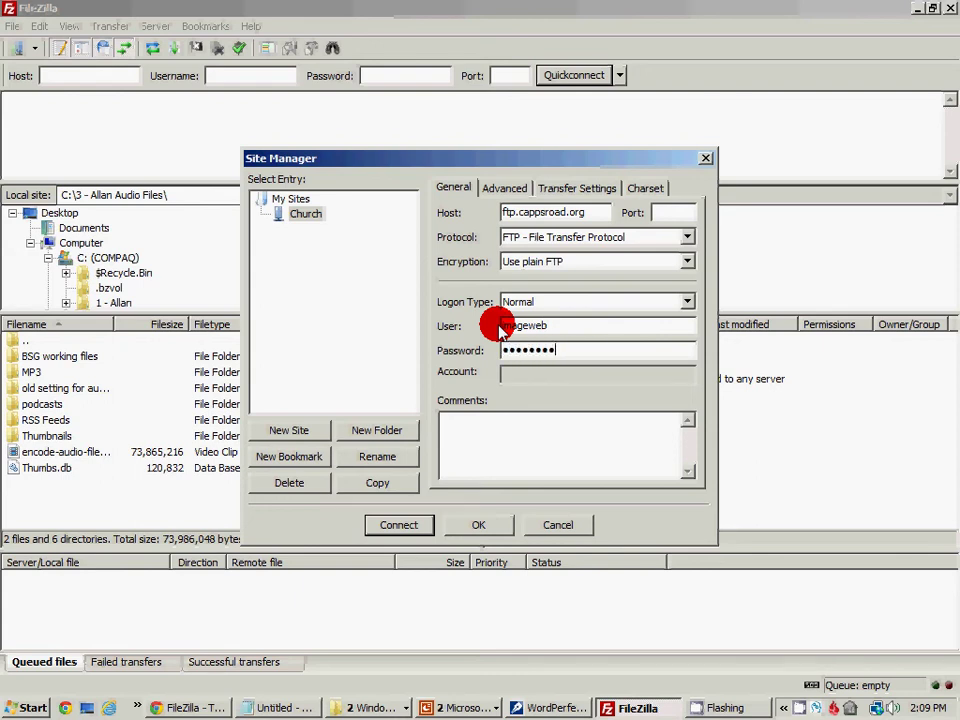
pyautogui.write('****')
pyautogui.click(401, 525)
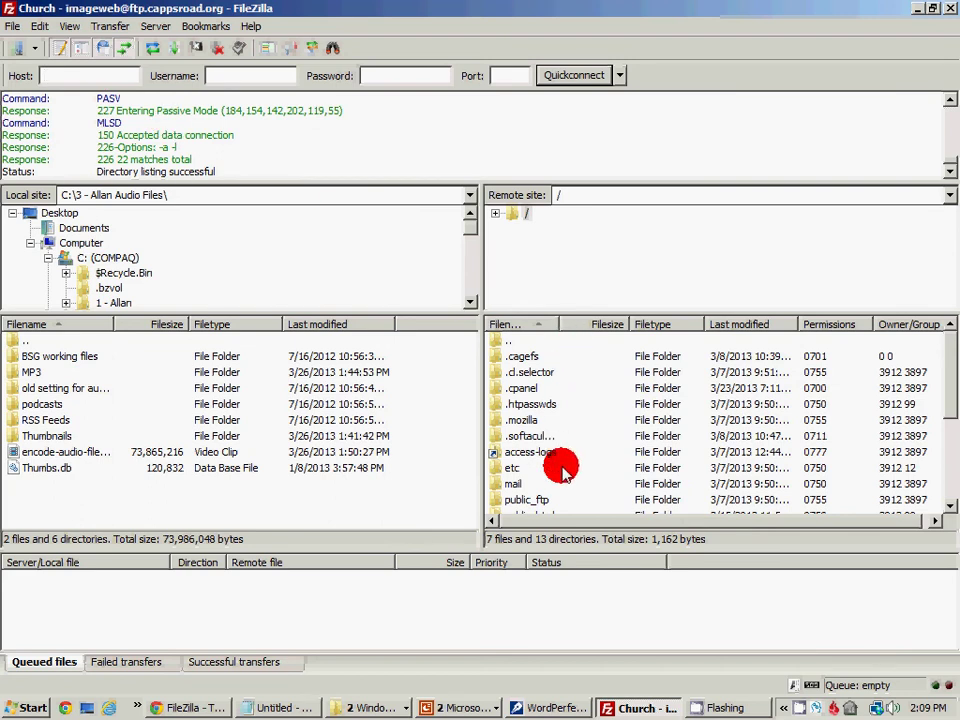
pyautogui.click(555, 437)
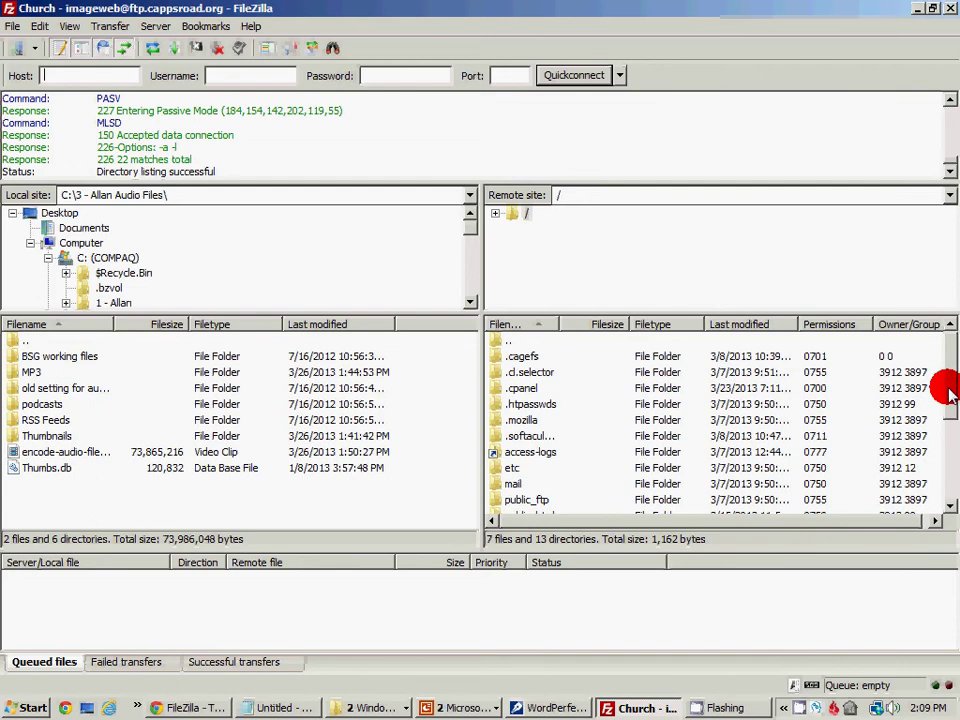
pyautogui.moveTo(943, 390); pyautogui.dragTo(953, 360)
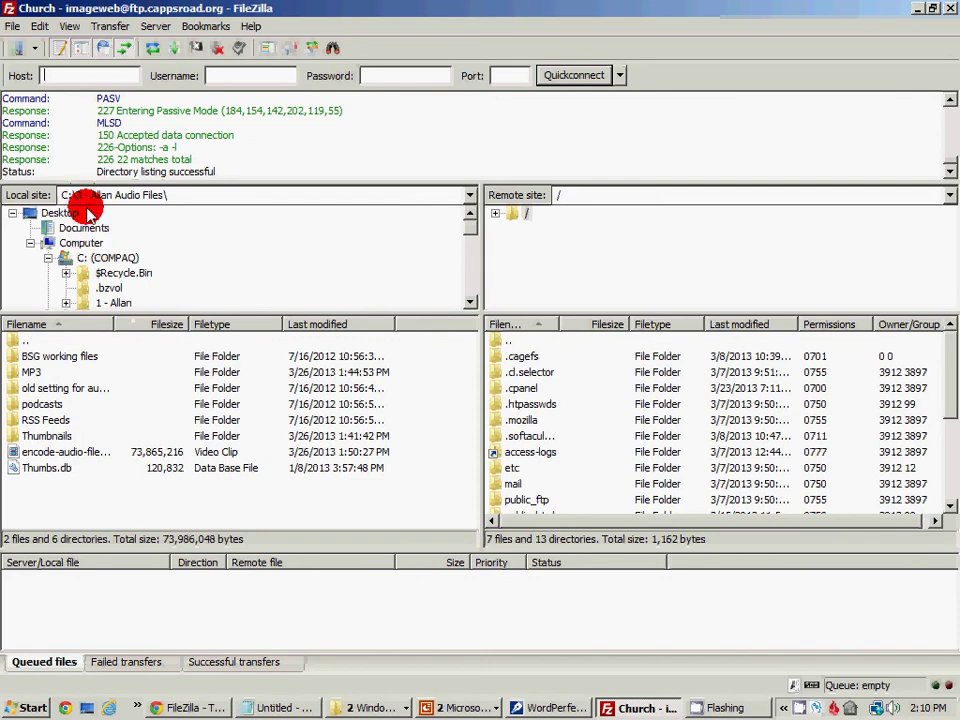
# Enlarge the file panes and open the local 3 - Allan Audio Files MP3 folder
pyautogui.moveTo(260, 313); pyautogui.dragTo(259, 374)
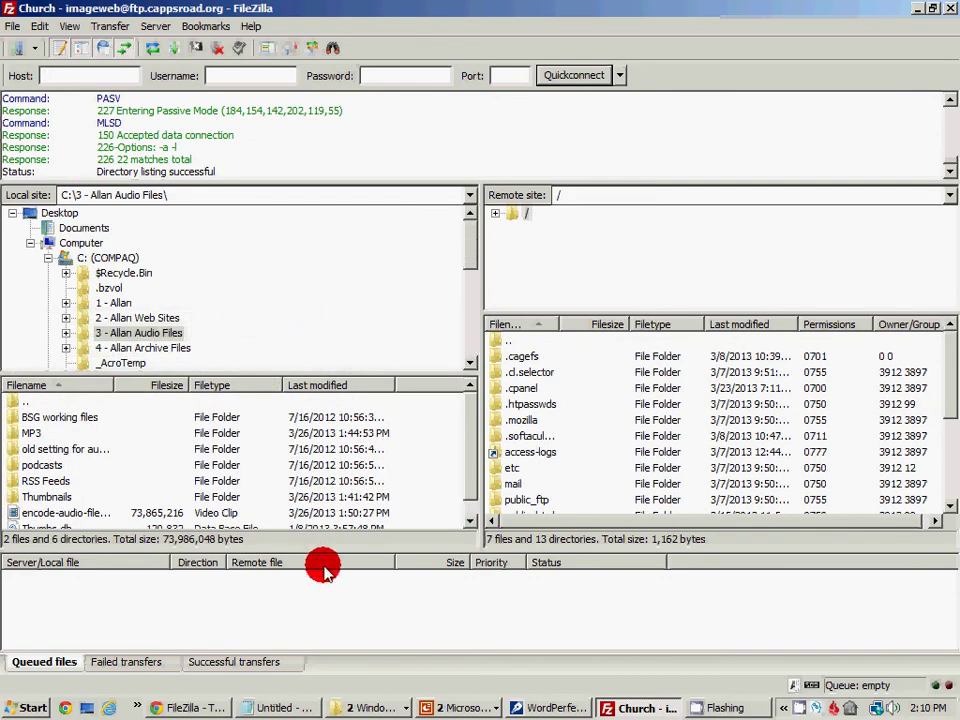
pyautogui.moveTo(335, 553); pyautogui.dragTo(332, 620)
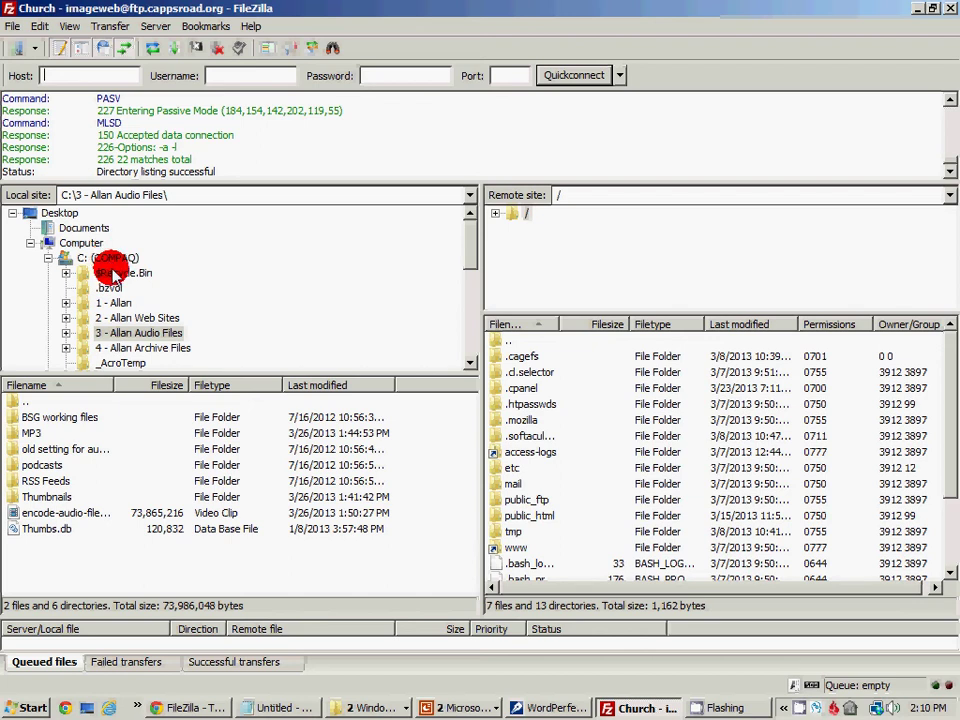
pyautogui.click(125, 316)
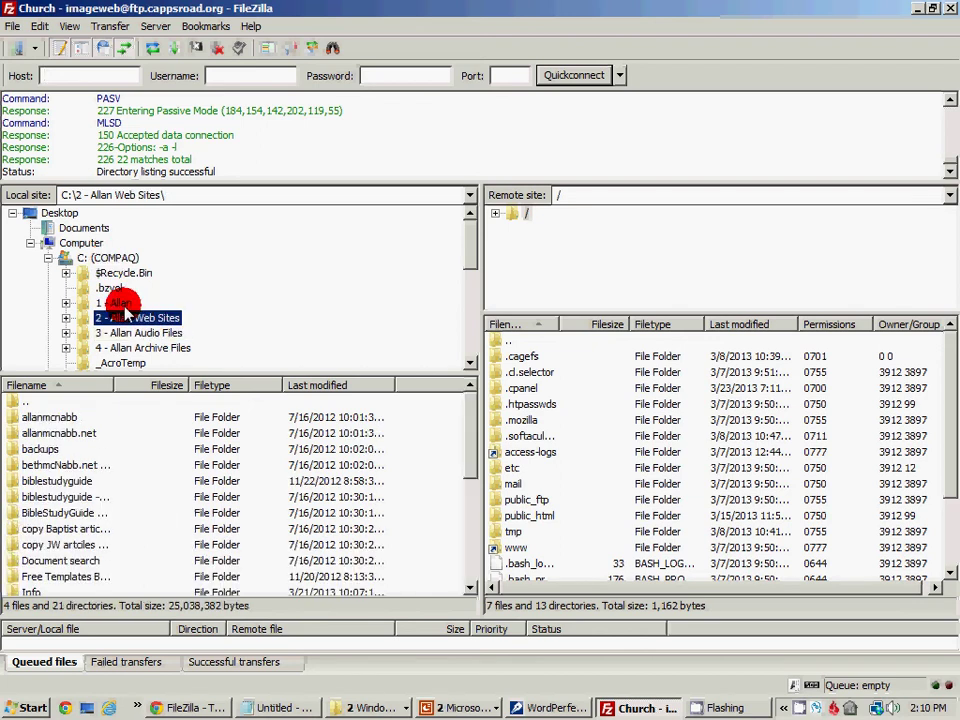
pyautogui.click(116, 303)
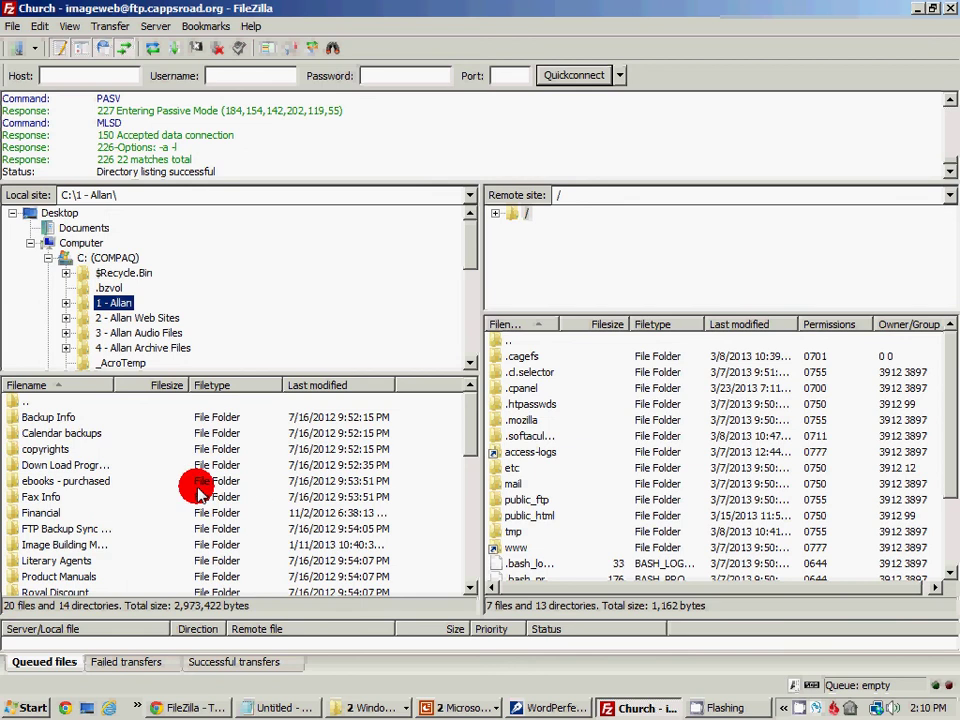
pyautogui.click(142, 332)
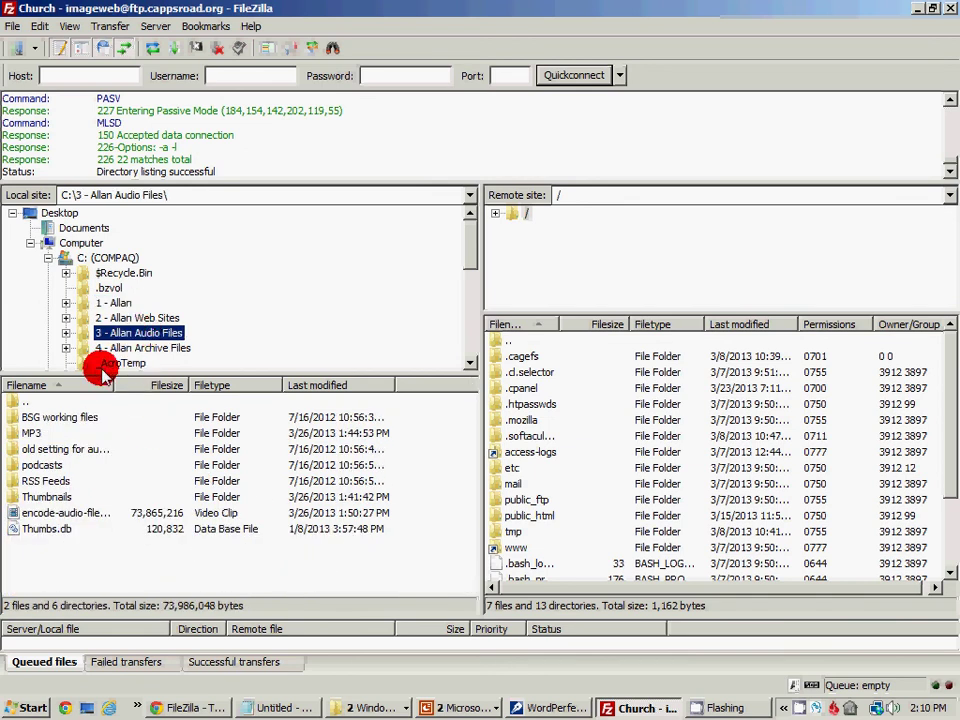
pyautogui.click(24, 433)
pyautogui.doubleClick(25, 434)
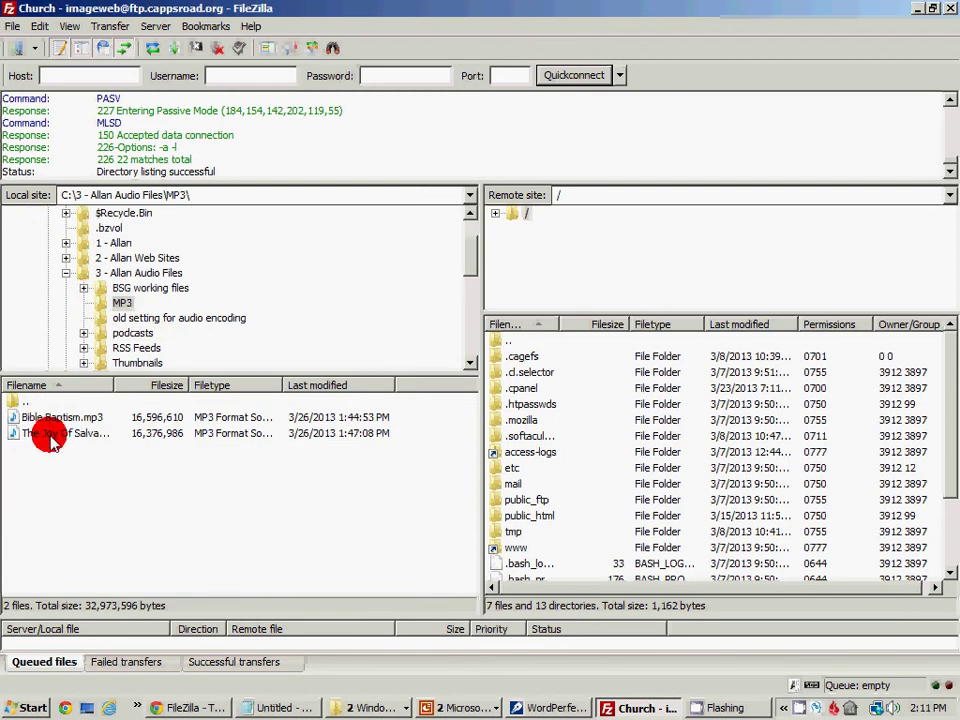
pyautogui.click(66, 433)
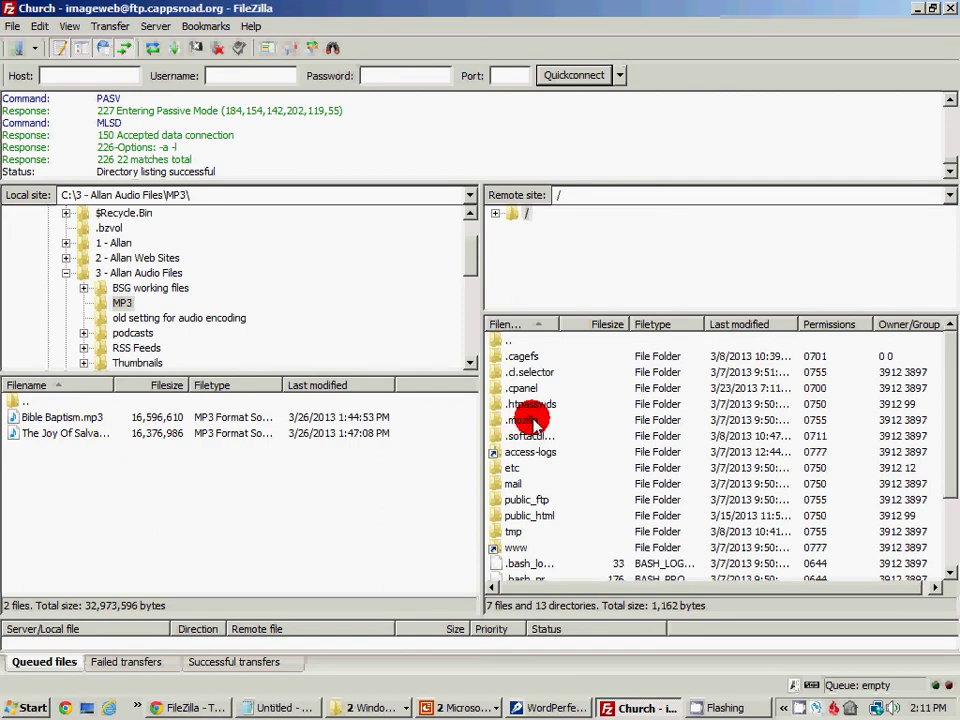
# Navigate the remote side through public_html and images into sermons
pyautogui.moveTo(948, 468); pyautogui.dragTo(949, 493)
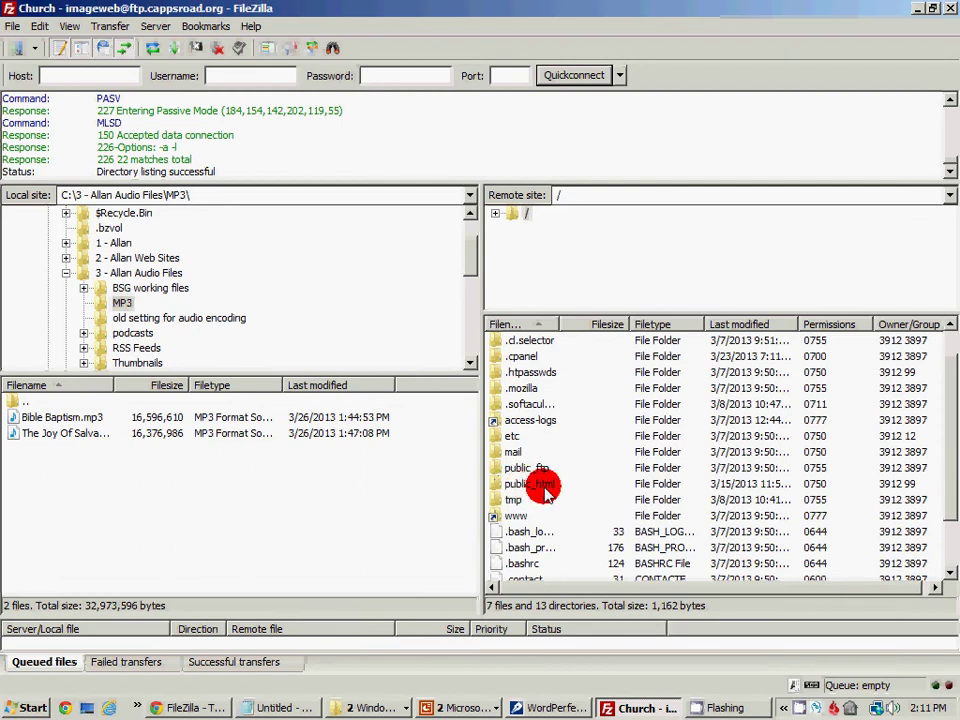
pyautogui.doubleClick(546, 488)
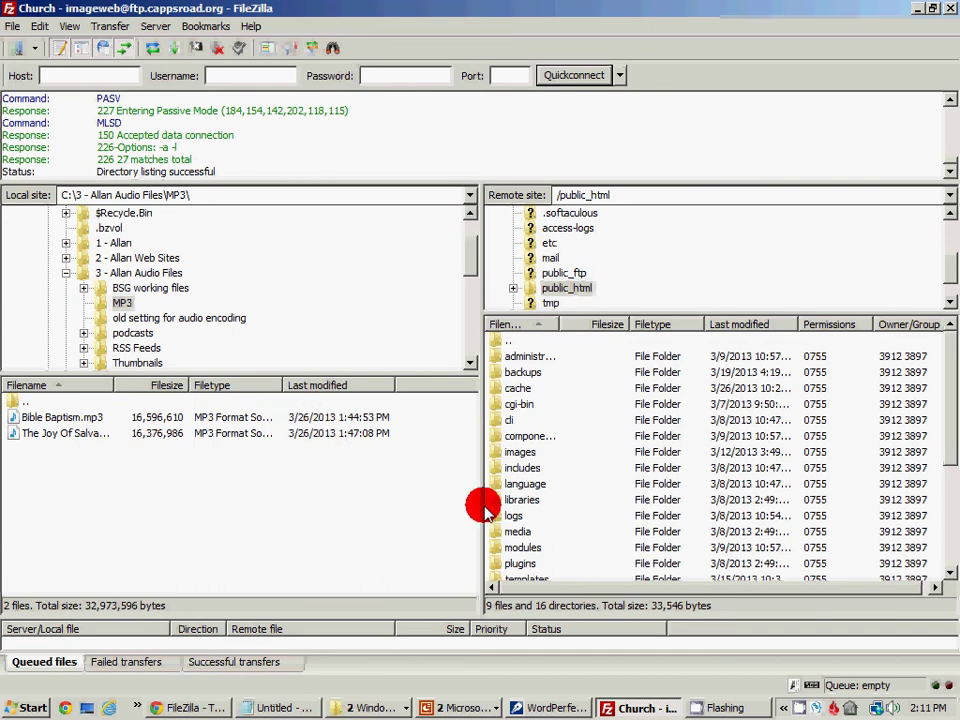
pyautogui.doubleClick(521, 452)
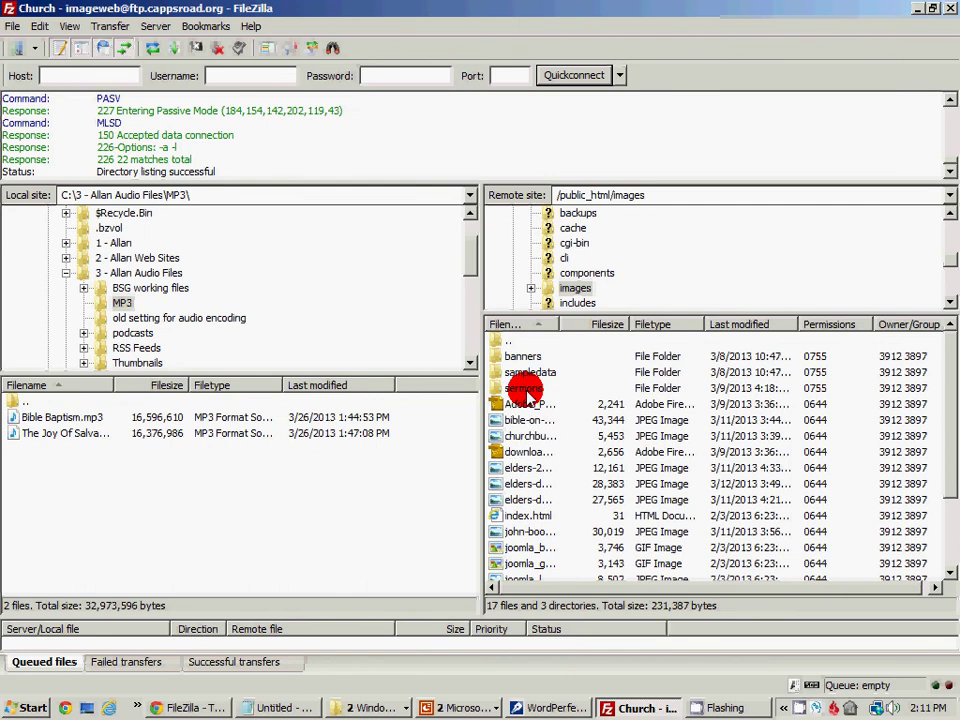
pyautogui.doubleClick(527, 389)
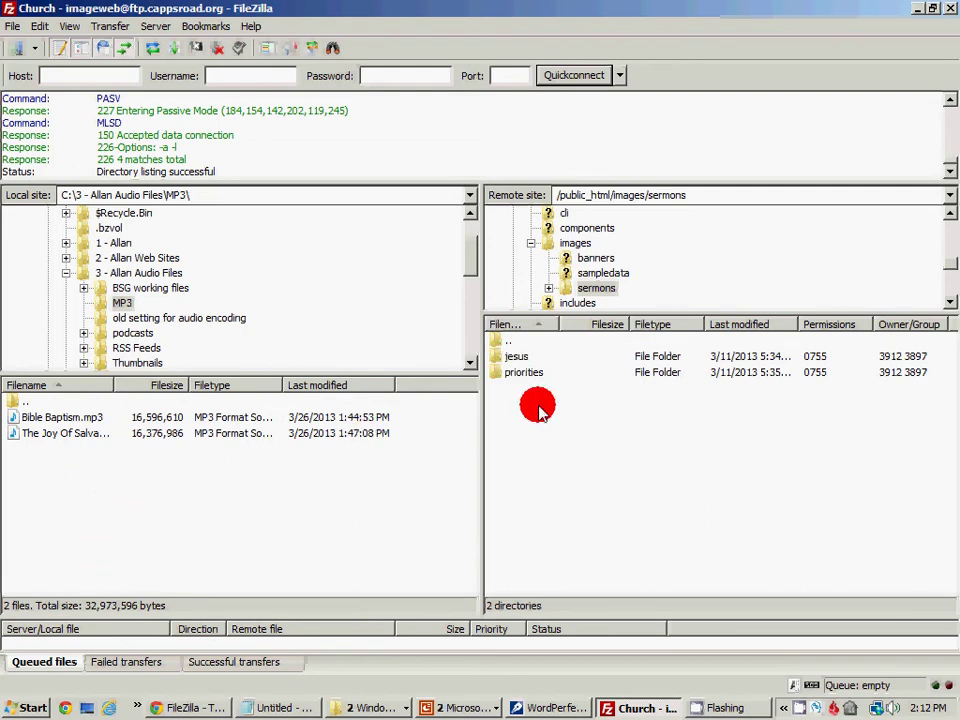
# Open the remote jesus folder and upload the local The Joy Of Salvation.mp3 into it
pyautogui.doubleClick(523, 356)
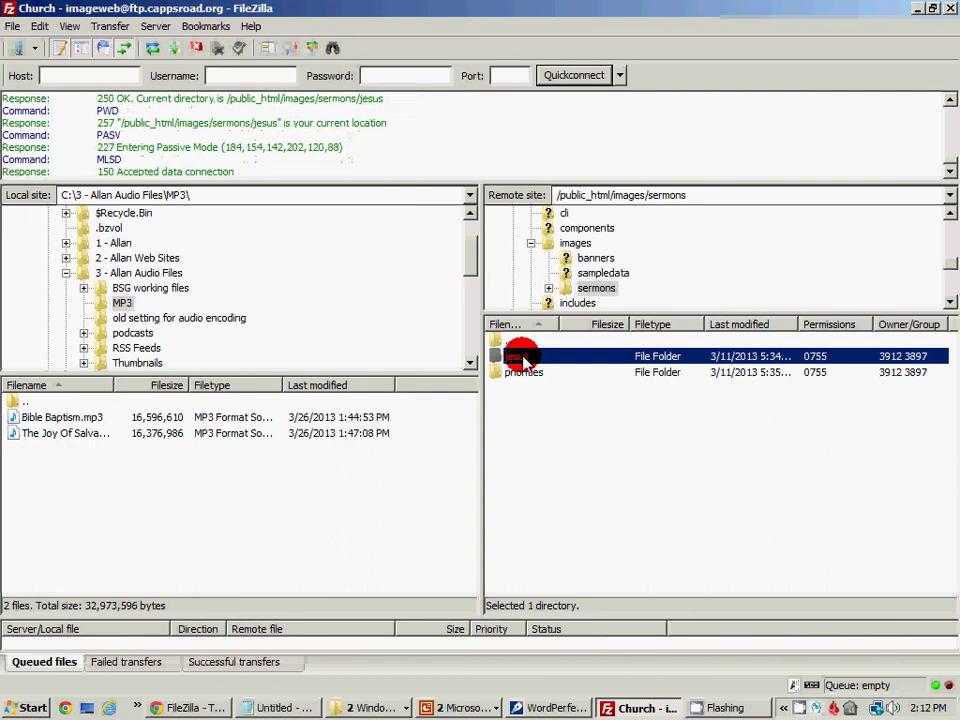
pyautogui.rightClick(210, 437)
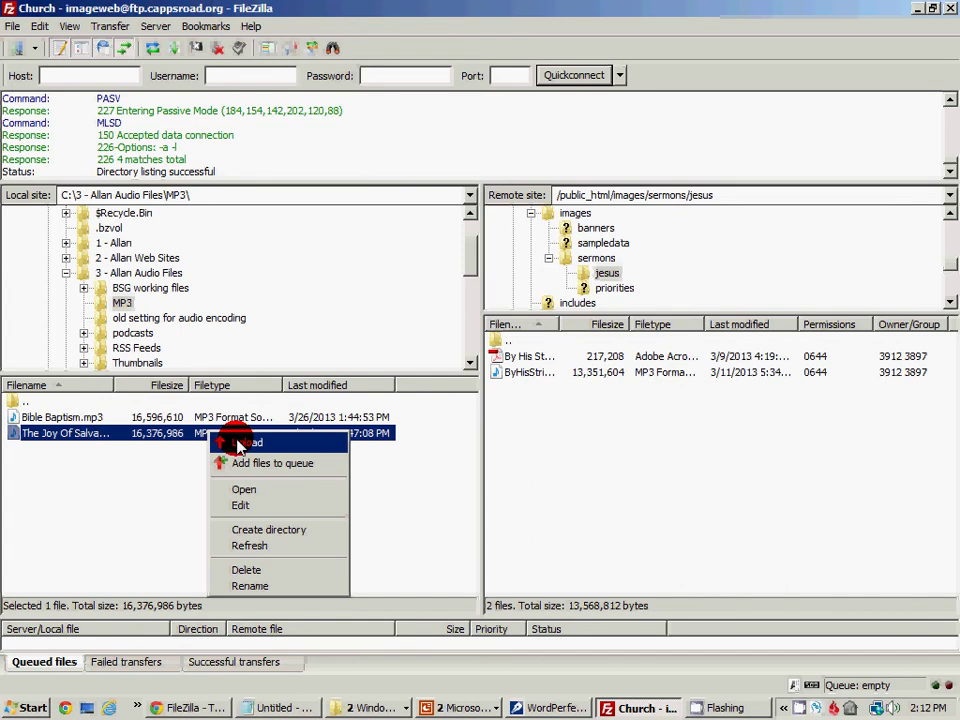
pyautogui.click(238, 446)
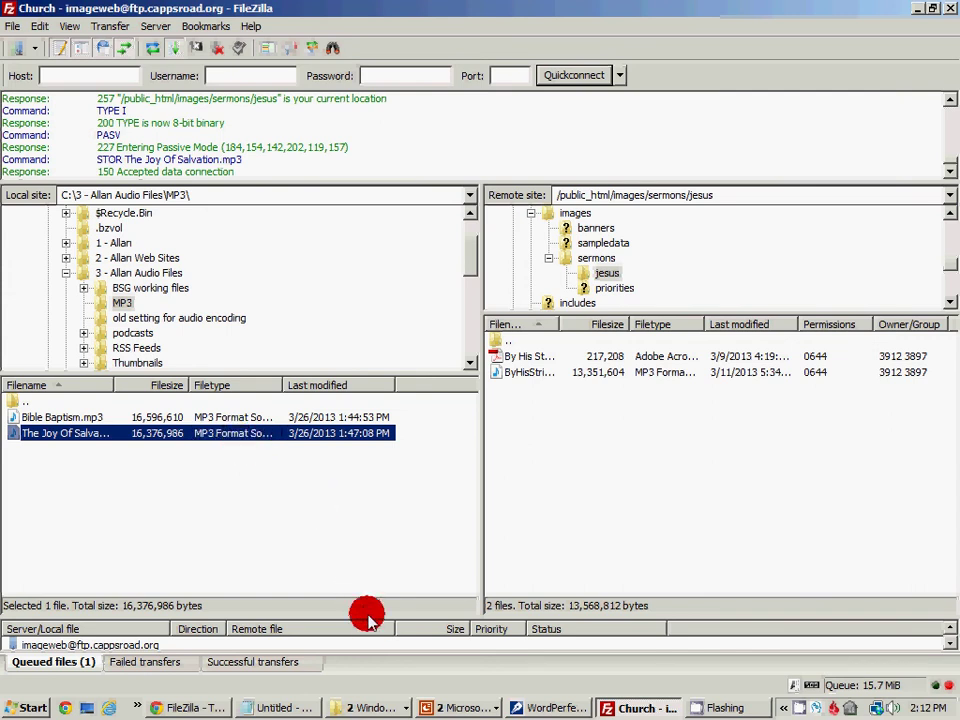
# Enlarge the transfer queue and wait for the MP3 upload to complete
pyautogui.moveTo(375, 622); pyautogui.dragTo(373, 561)
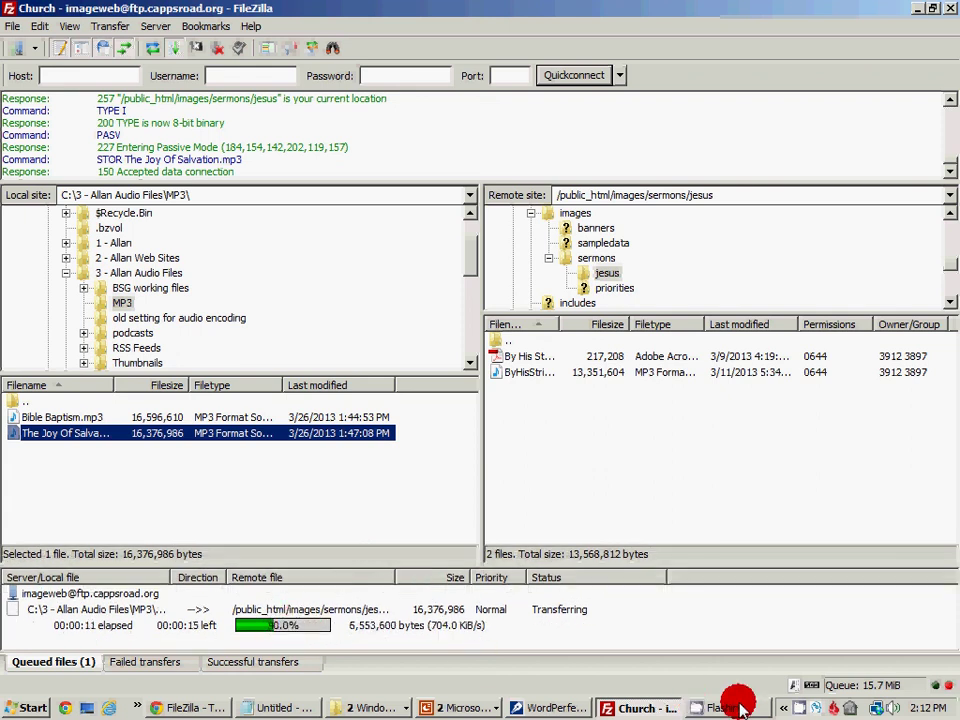
pyautogui.click(799, 707)
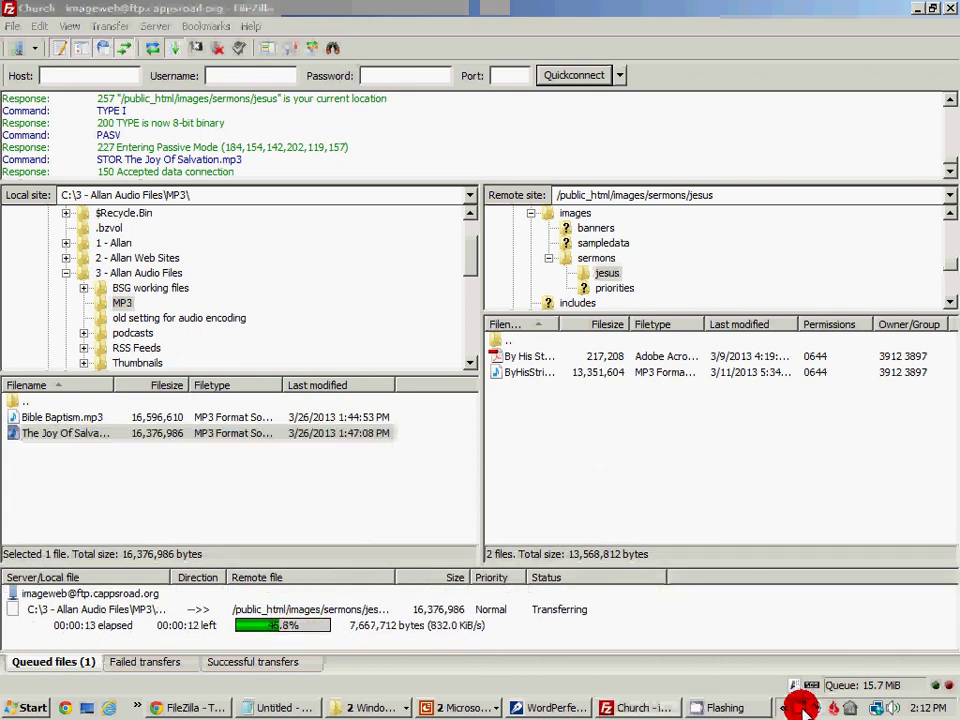
pyautogui.click(797, 707)
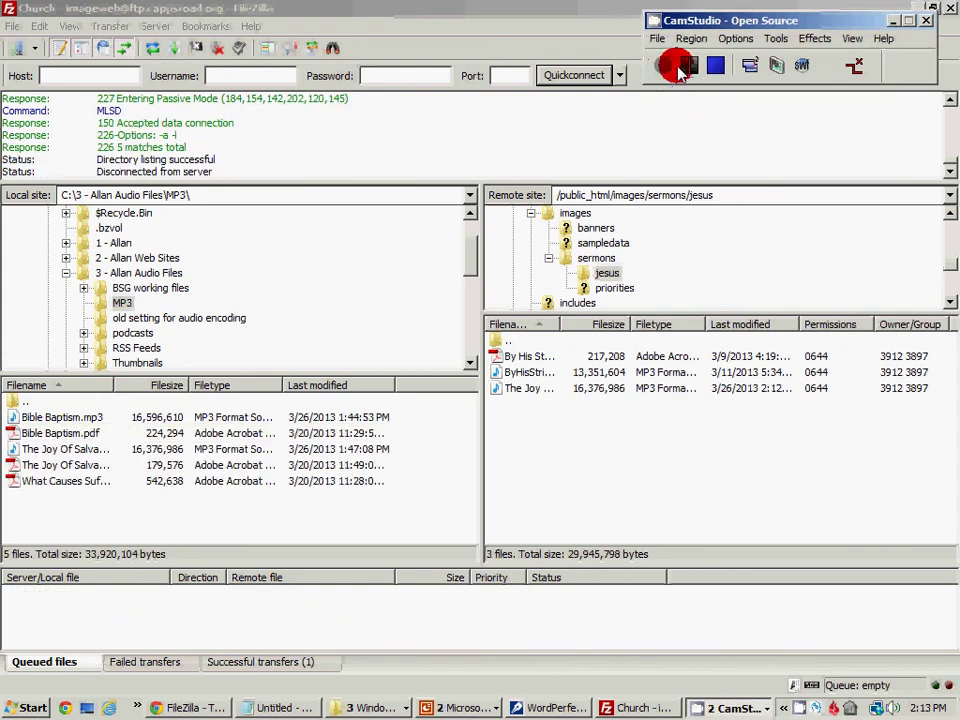
pyautogui.click(893, 21)
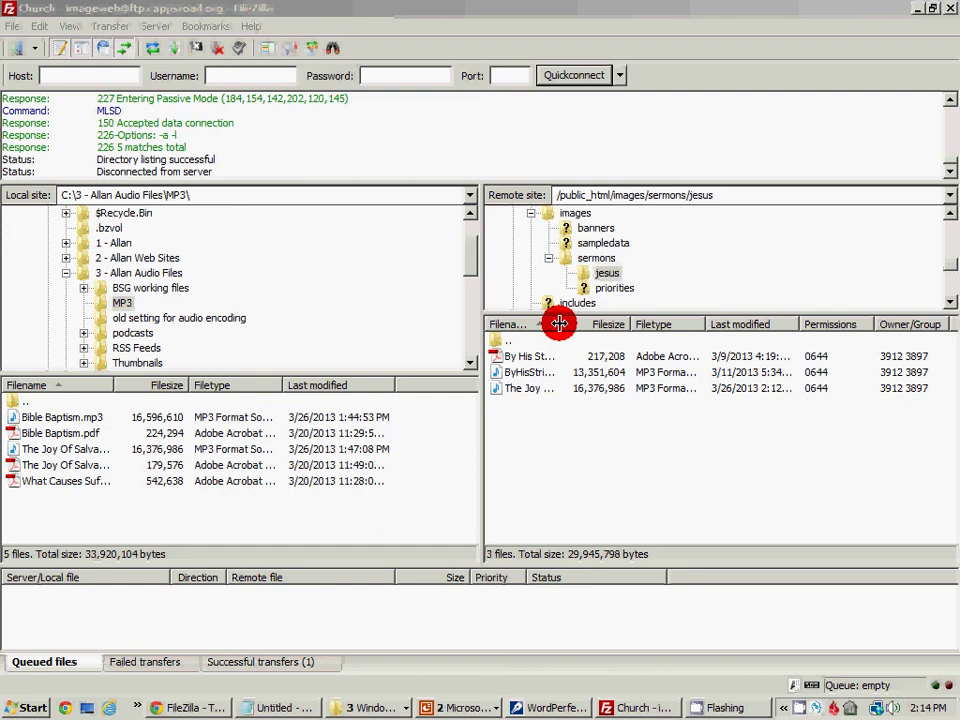
# Widen the Filename column and rename the remote MP3 to TheJoyOfSalvation.mp3
pyautogui.moveTo(558, 323); pyautogui.dragTo(707, 322)
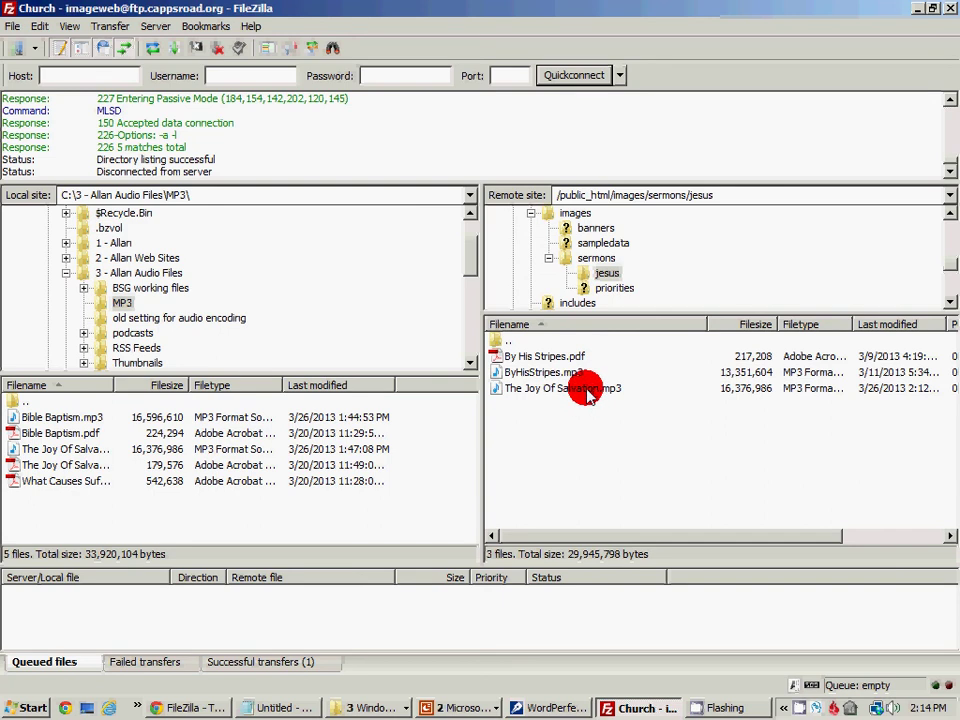
pyautogui.rightClick(576, 390)
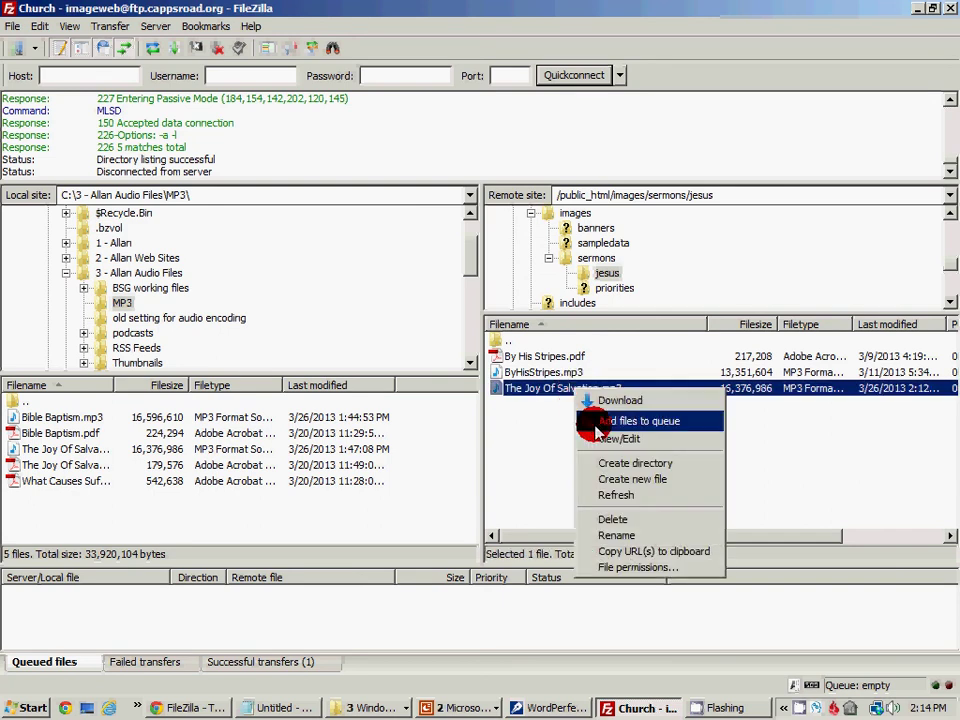
pyautogui.click(615, 527)
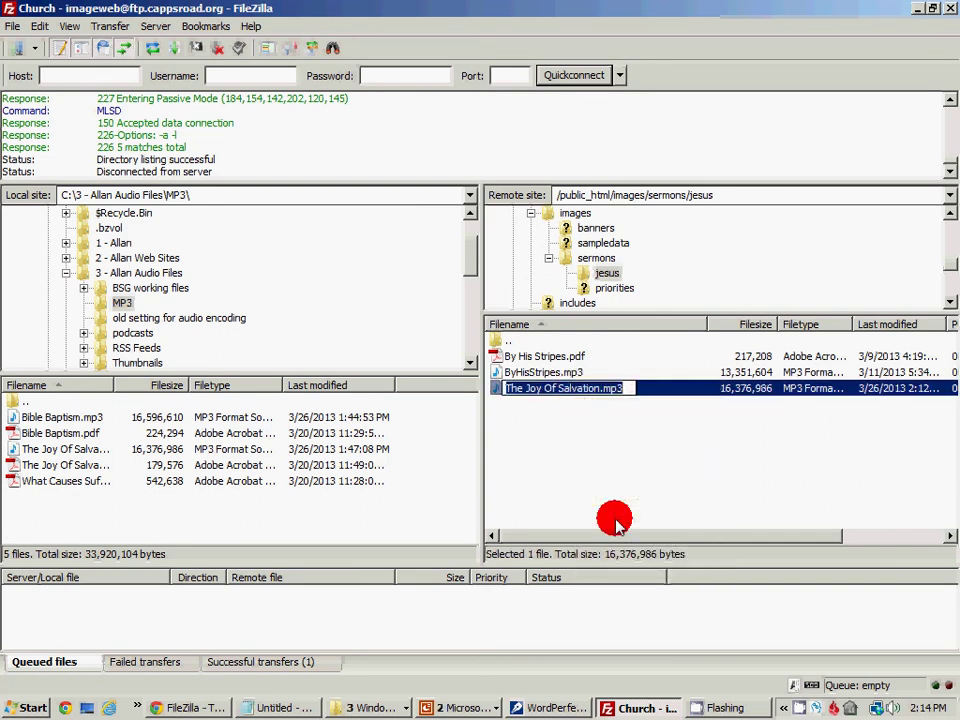
pyautogui.press('End')
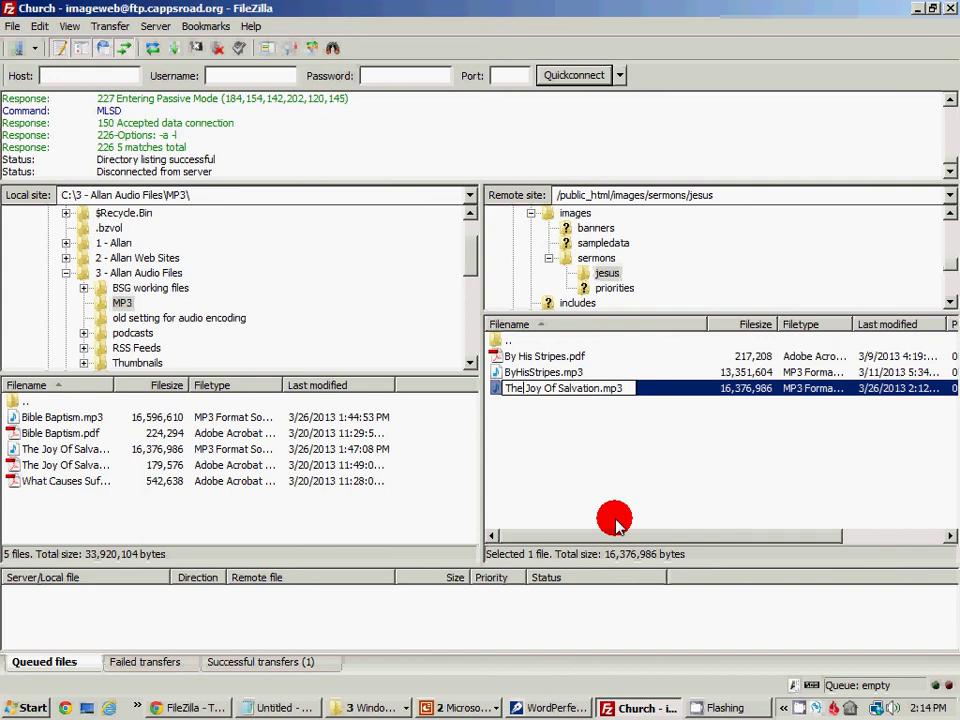
pyautogui.press('Delete')
pyautogui.press('Delete')
pyautogui.press('Right')
pyautogui.press('Right')
pyautogui.press('Delete')
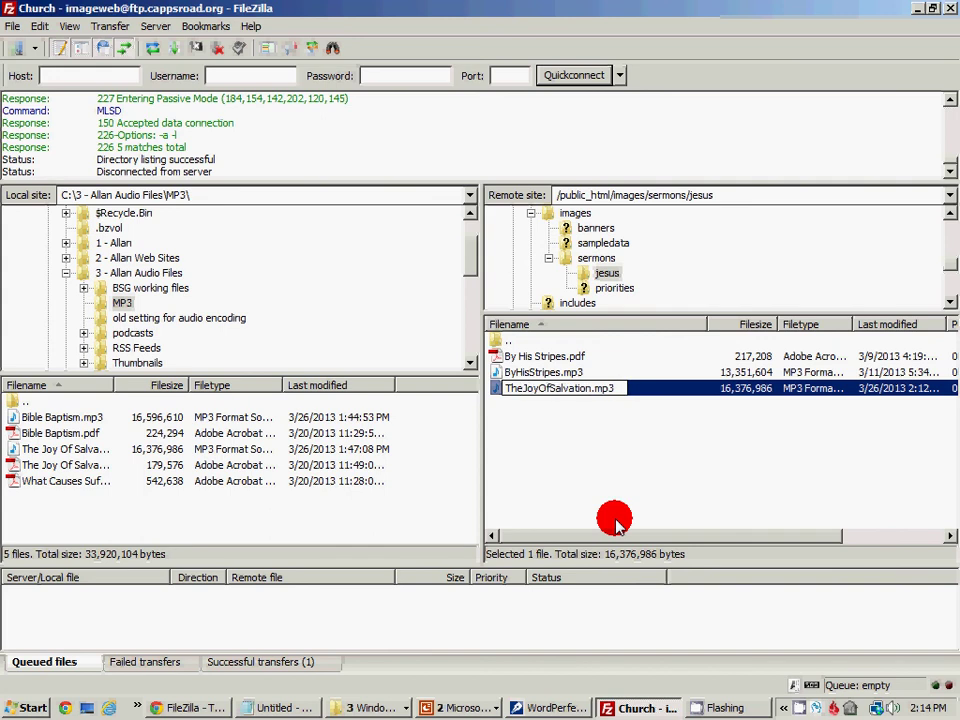
pyautogui.click(568, 484)
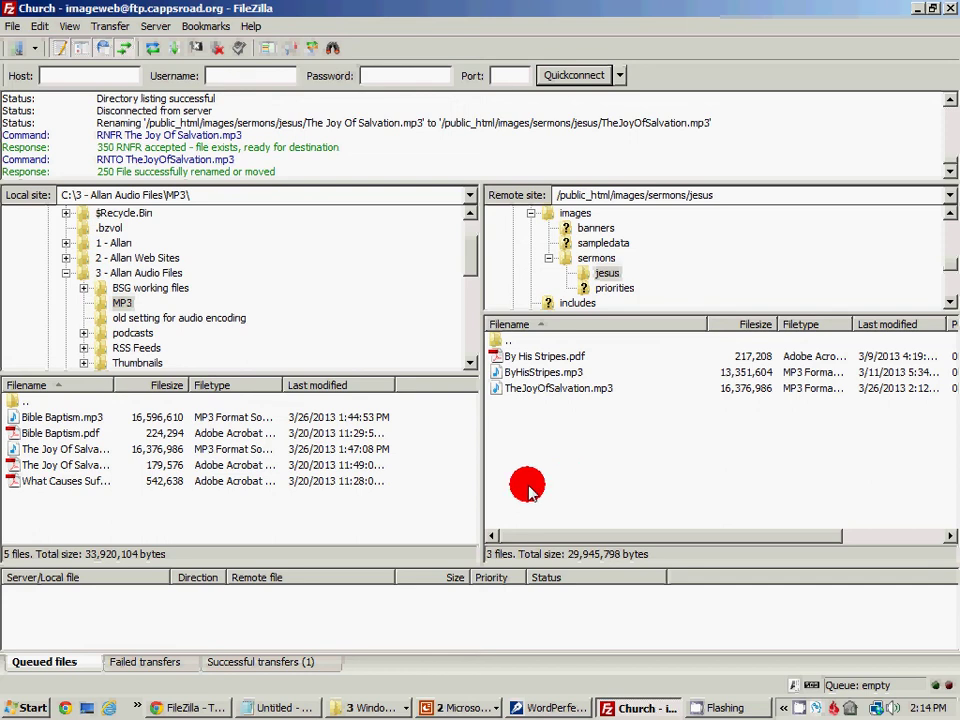
# Upload the local The Joy Of Salvation.pdf (179,576 bytes) into the remote jesus folder
pyautogui.click(50, 467)
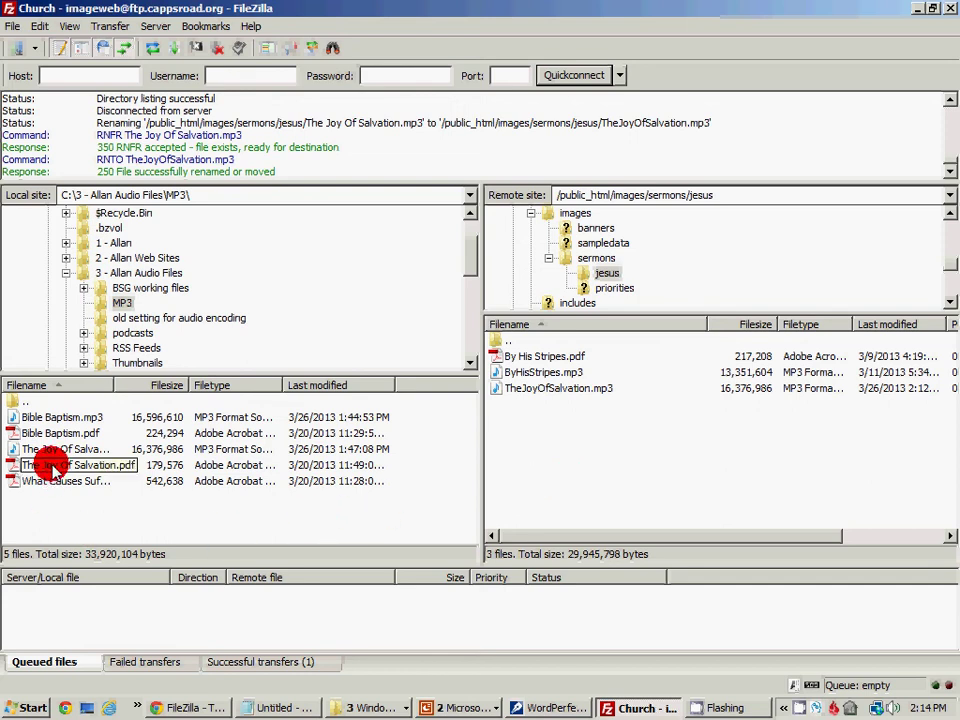
pyautogui.press('Escape')
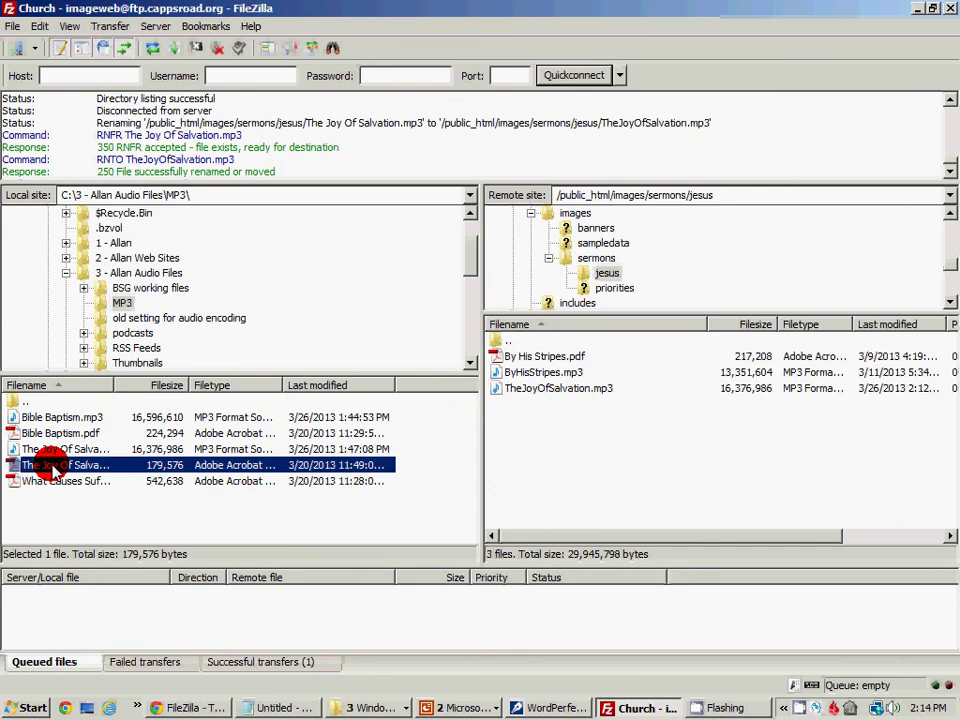
pyautogui.rightClick(52, 467)
pyautogui.click(80, 476)
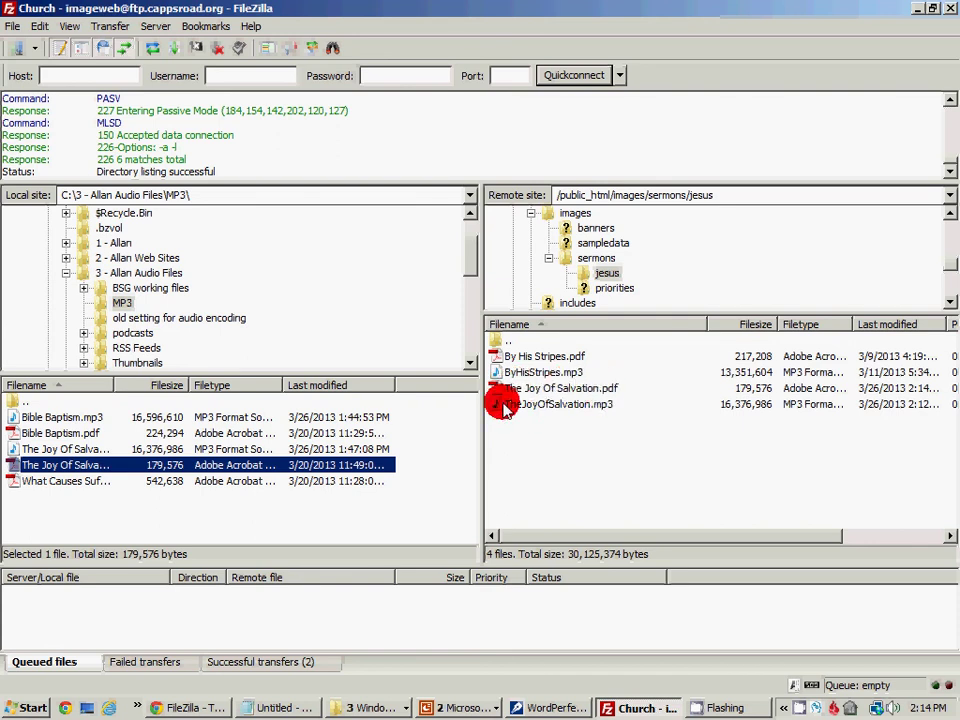
pyautogui.rightClick(571, 392)
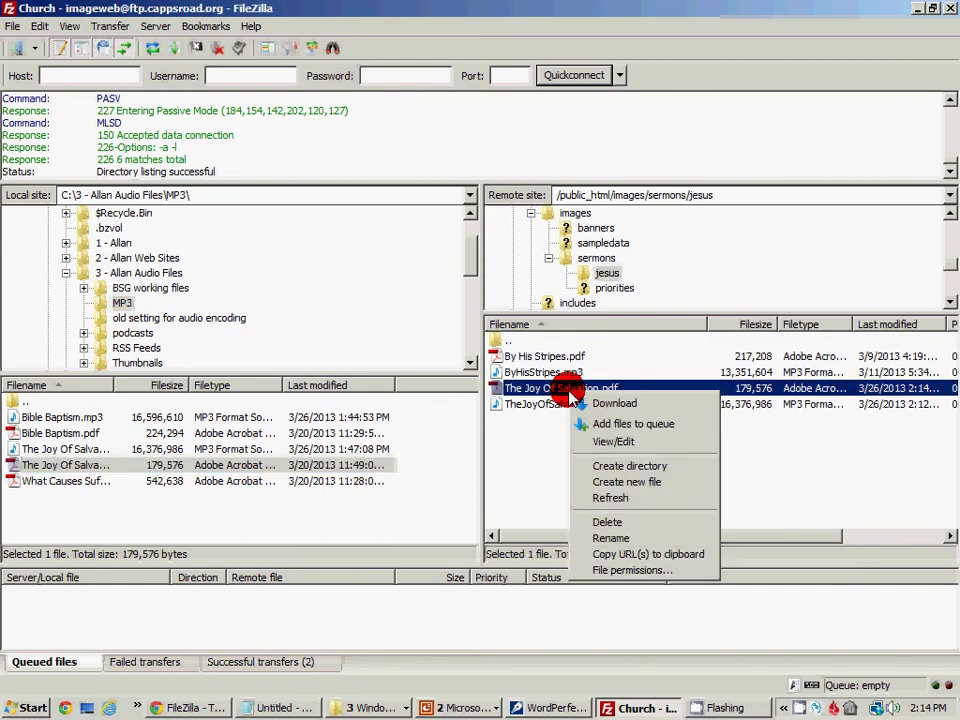
# Remove the spaces from the remote PDF name, making it TheJoyOfSalvation.pdf
pyautogui.click(620, 538)
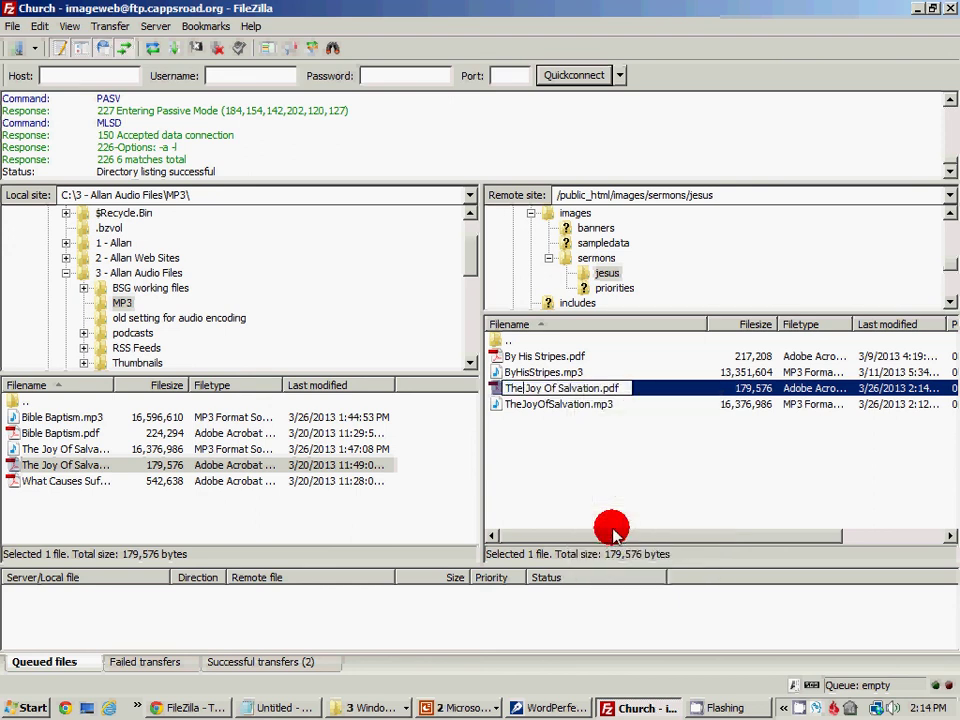
pyautogui.press('Delete')
pyautogui.press('Delete')
pyautogui.press('Right')
pyautogui.press('Right')
pyautogui.press('Delete')
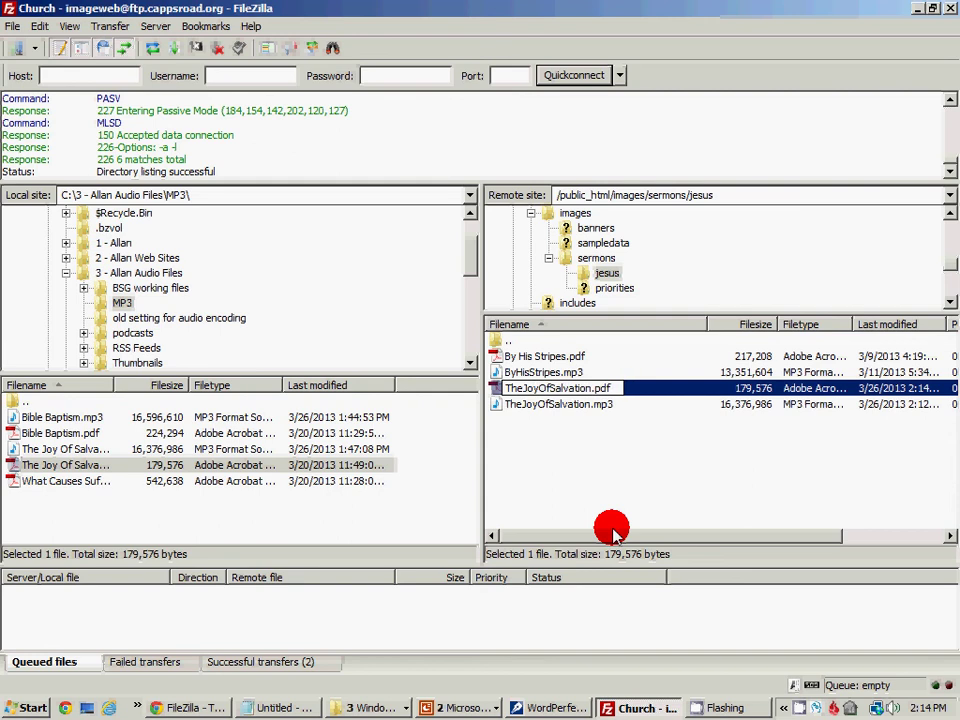
pyautogui.click(585, 510)
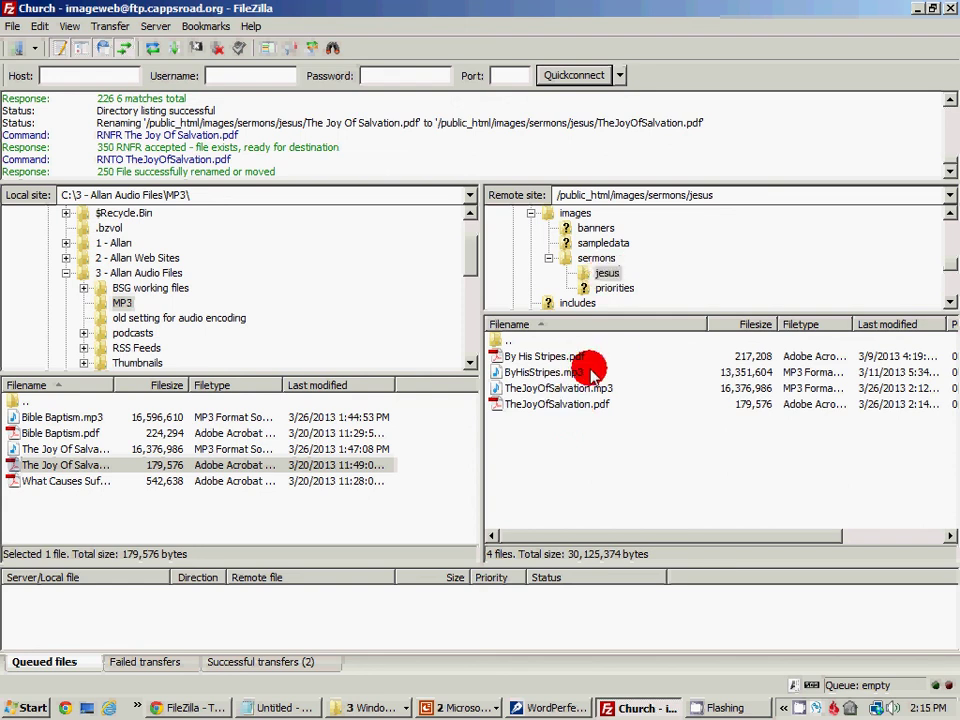
# Go back to remote sermons, create a directory named baptism, and open it
pyautogui.click(597, 258)
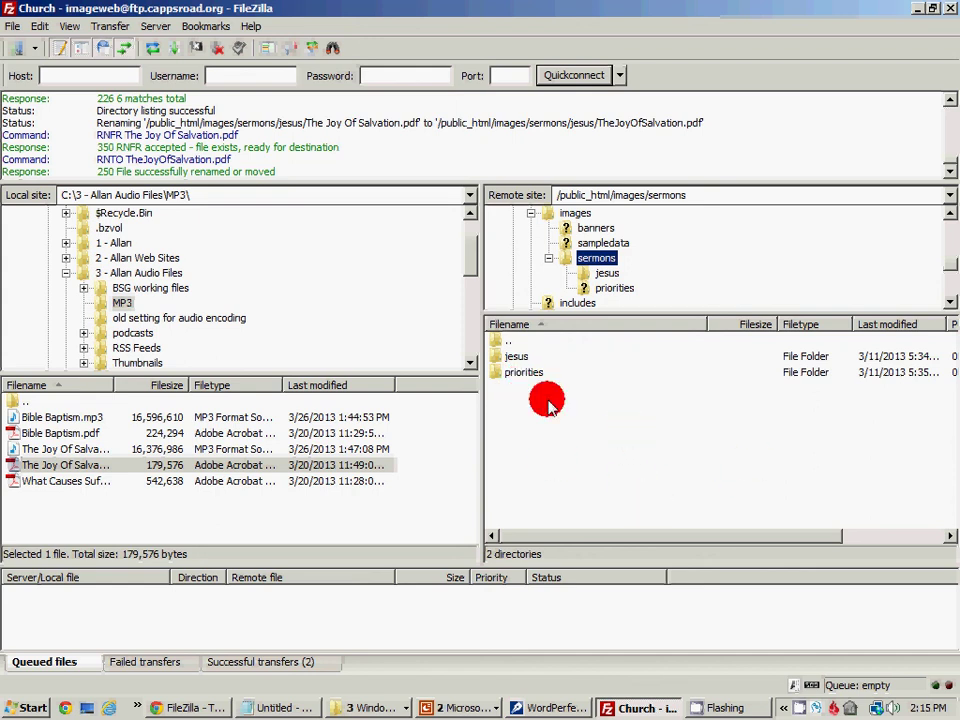
pyautogui.click(570, 436)
pyautogui.rightClick(570, 436)
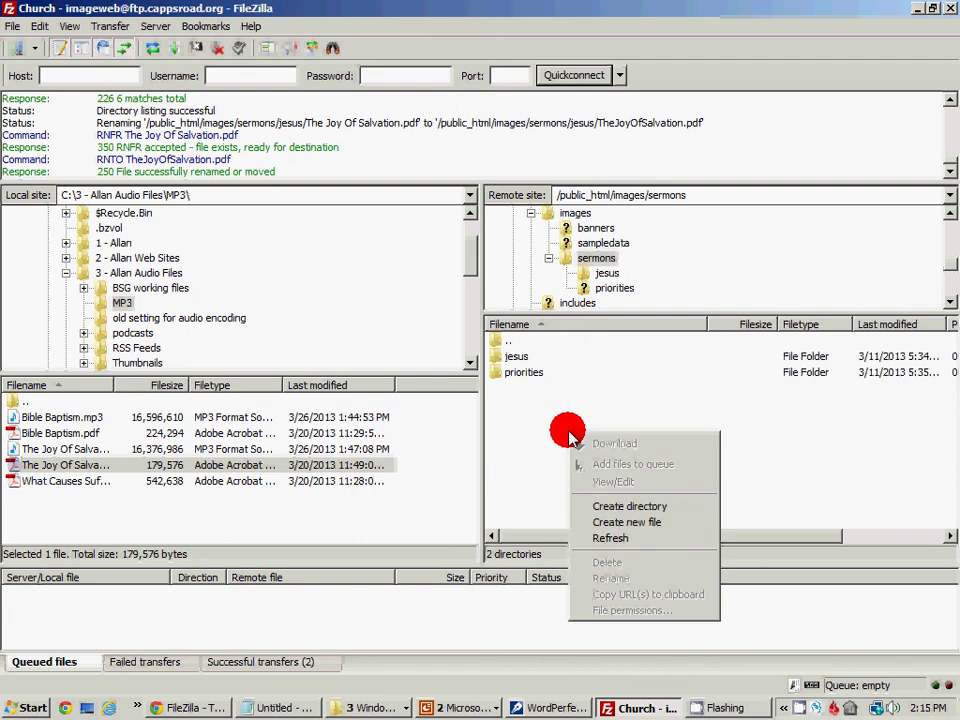
pyautogui.click(605, 506)
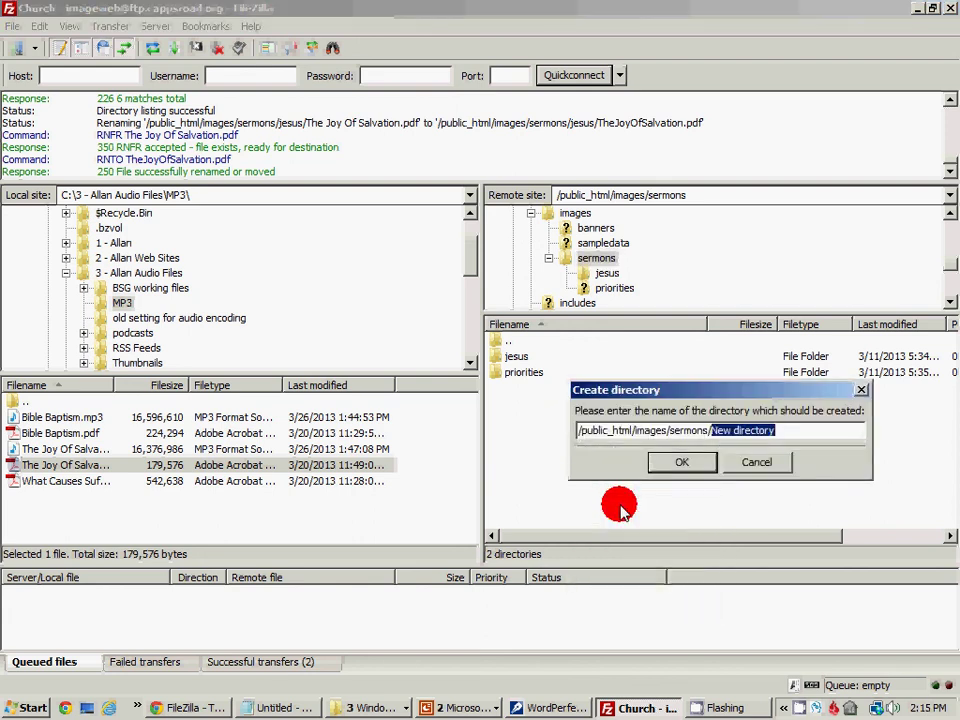
pyautogui.click(748, 431)
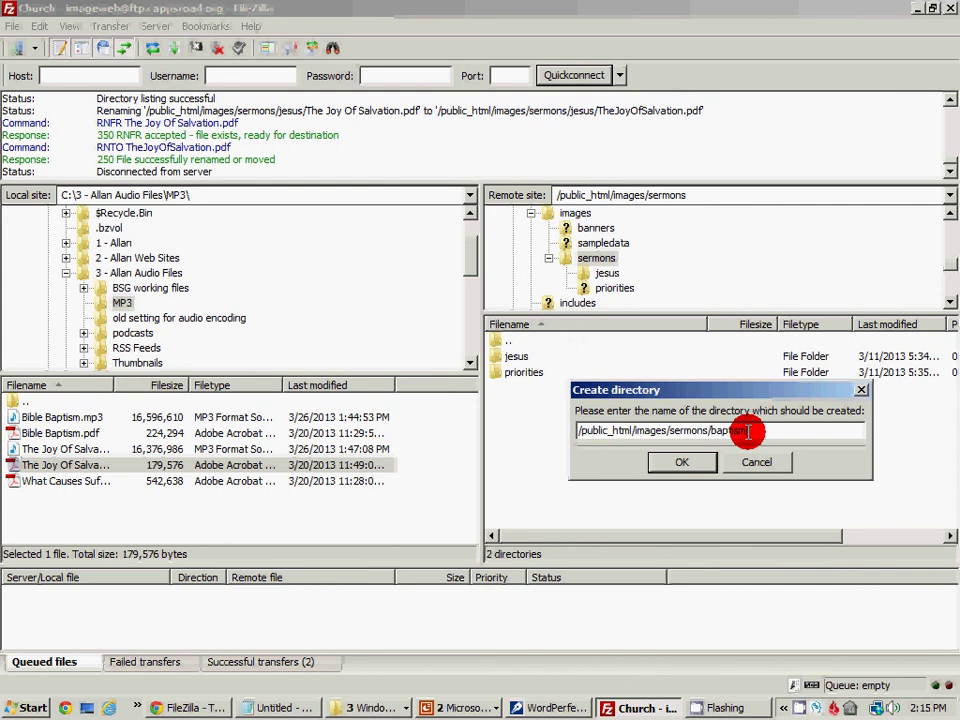
pyautogui.click(670, 462)
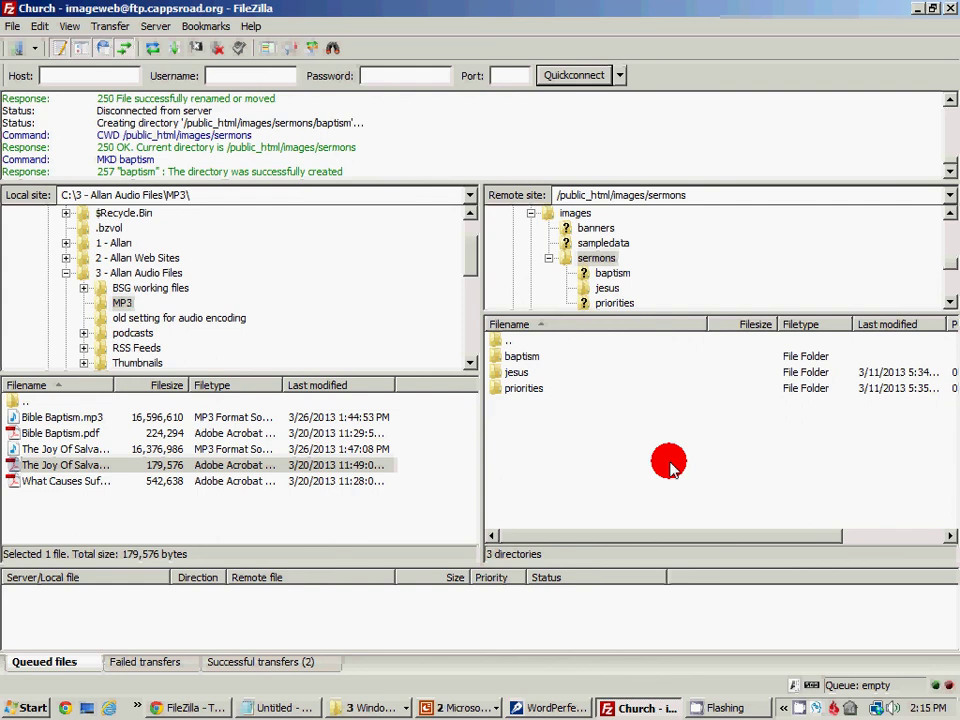
pyautogui.doubleClick(530, 357)
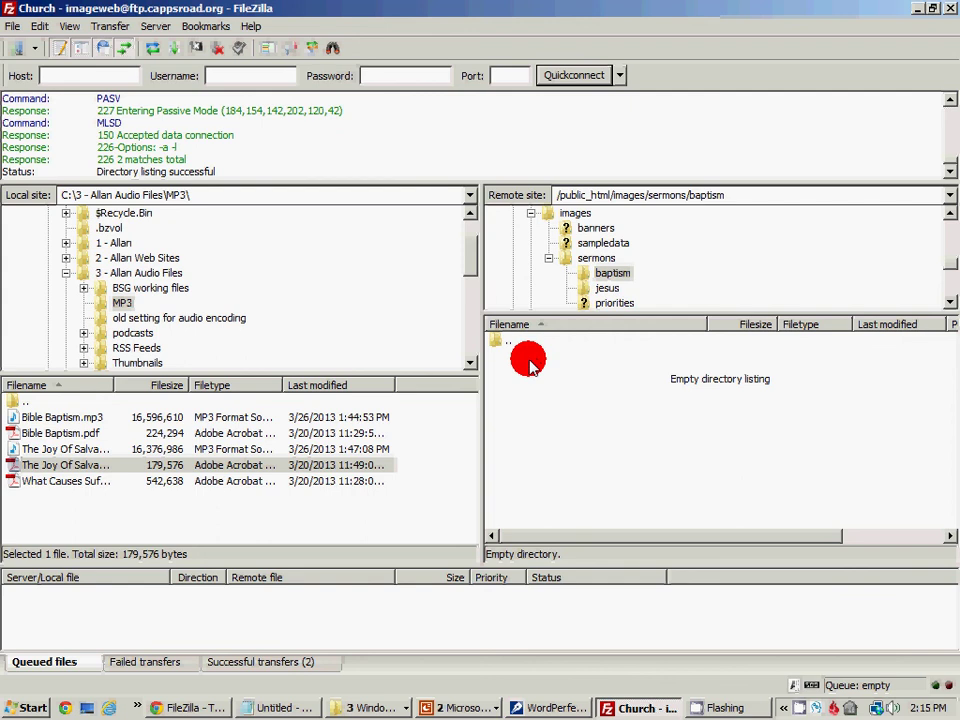
# Upload the local Bible Baptism.mp3 and Bible Baptism.pdf together into the remote baptism folder
pyautogui.click(75, 418)
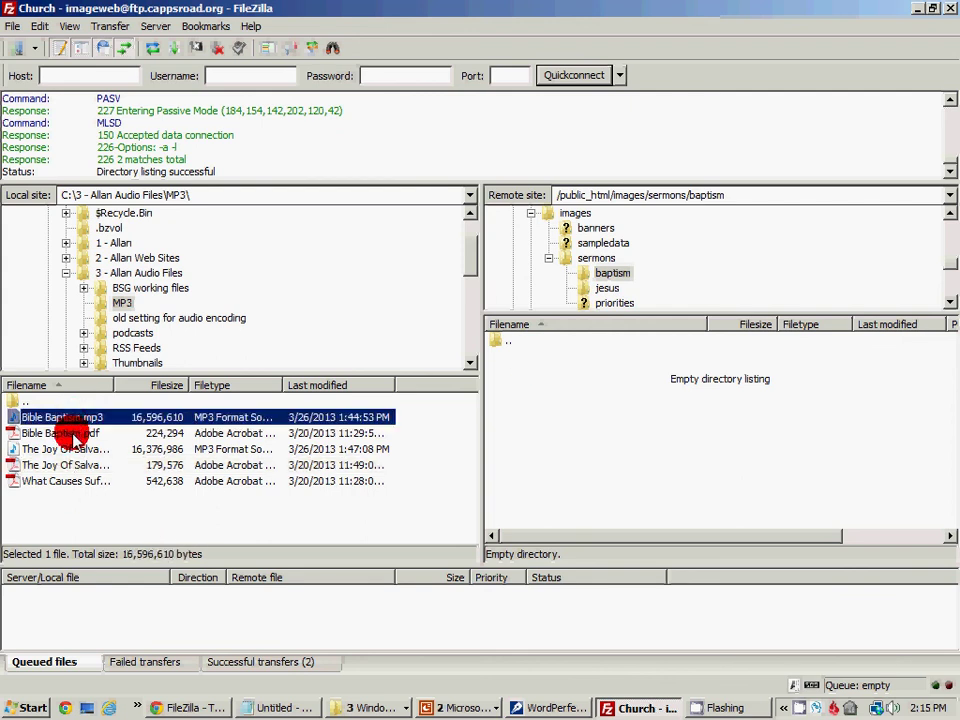
pyautogui.keyDown('ctrl'); pyautogui.click(75, 434); pyautogui.keyUp('ctrl')
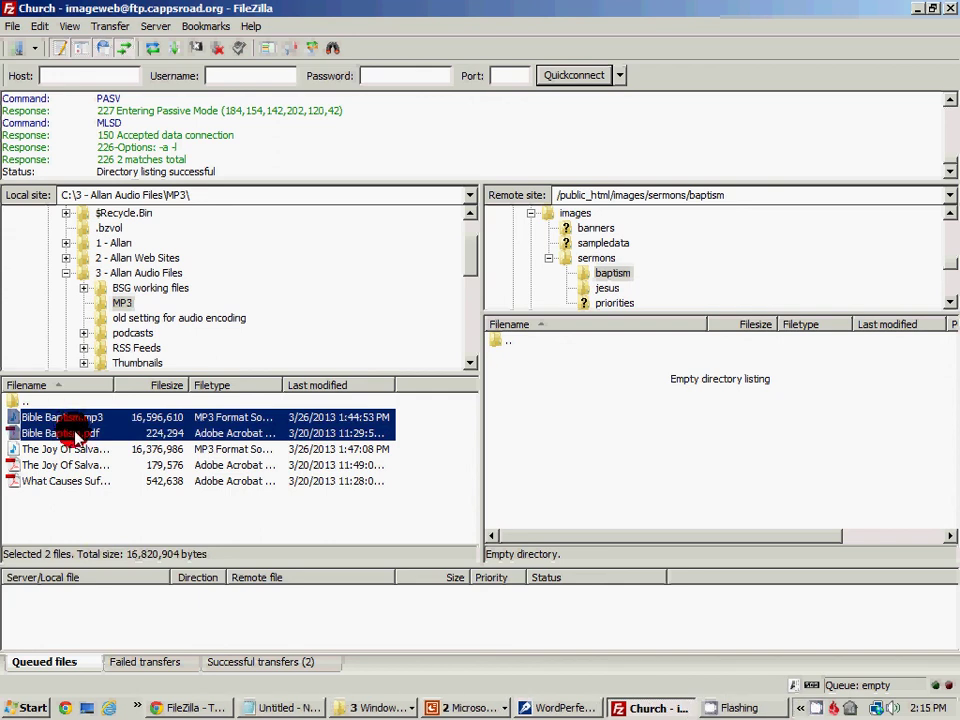
pyautogui.rightClick(77, 436)
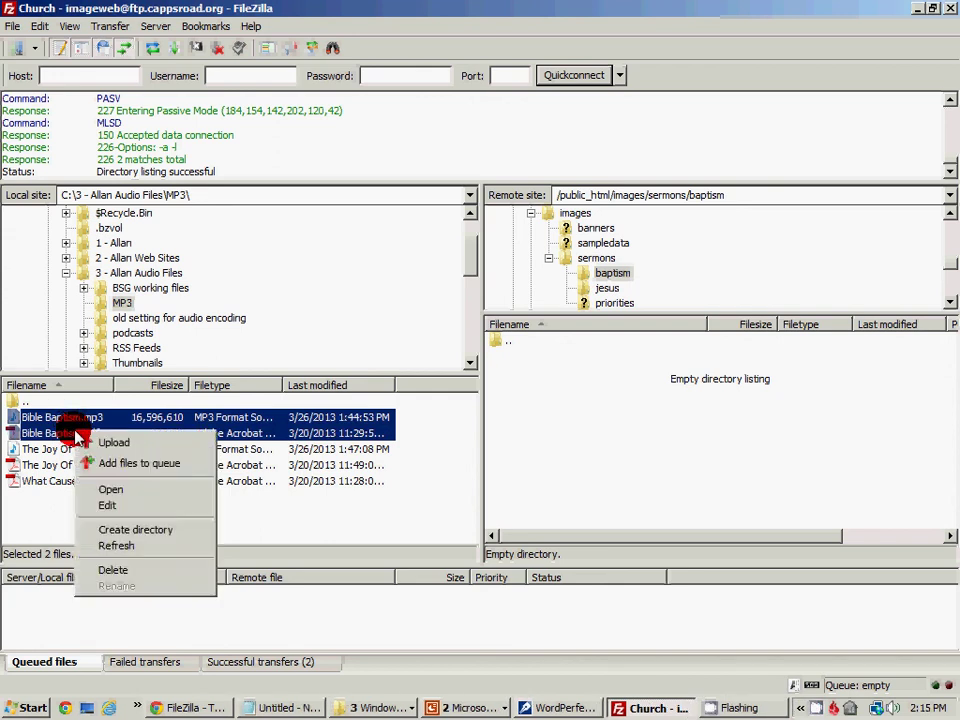
pyautogui.click(112, 442)
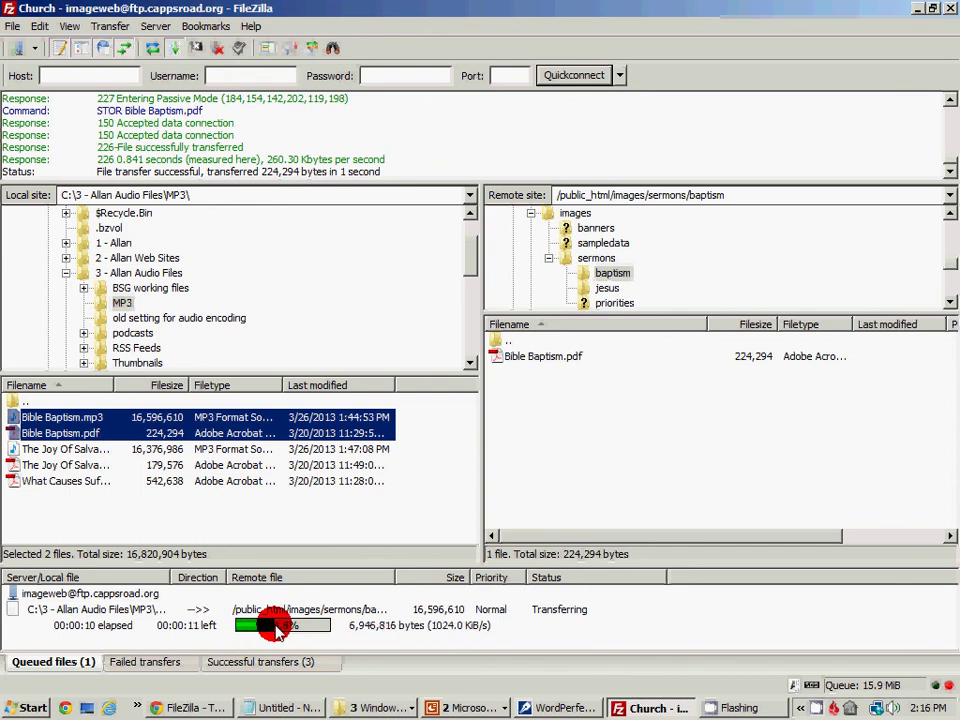
pyautogui.click(814, 706)
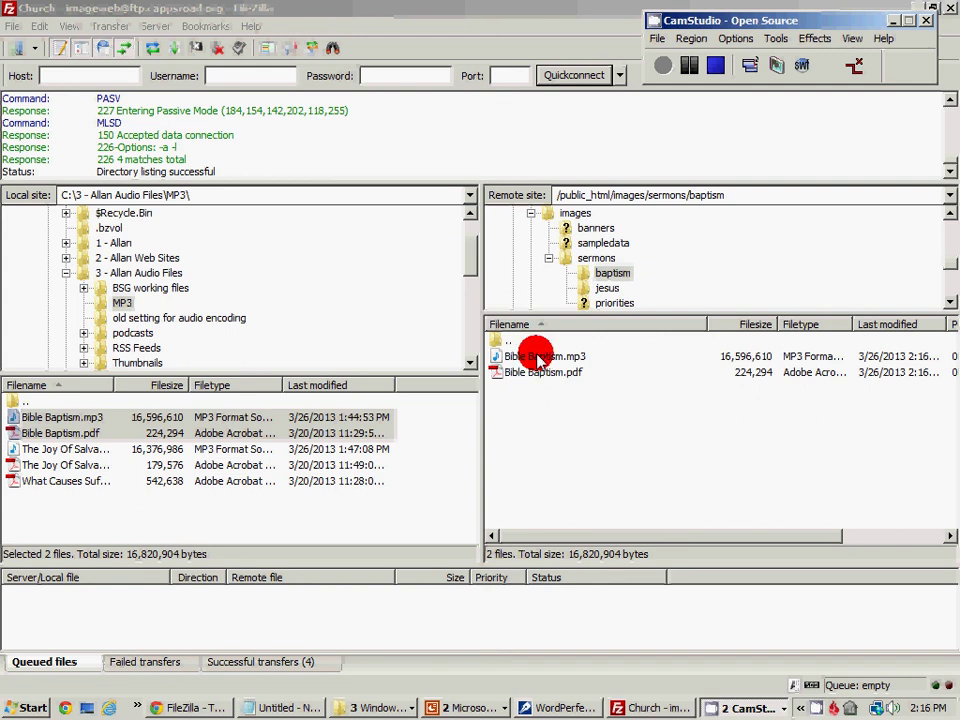
# Rename the remote Bible Baptism.mp3 to BibleBaptism.mp3
pyautogui.rightClick(533, 357)
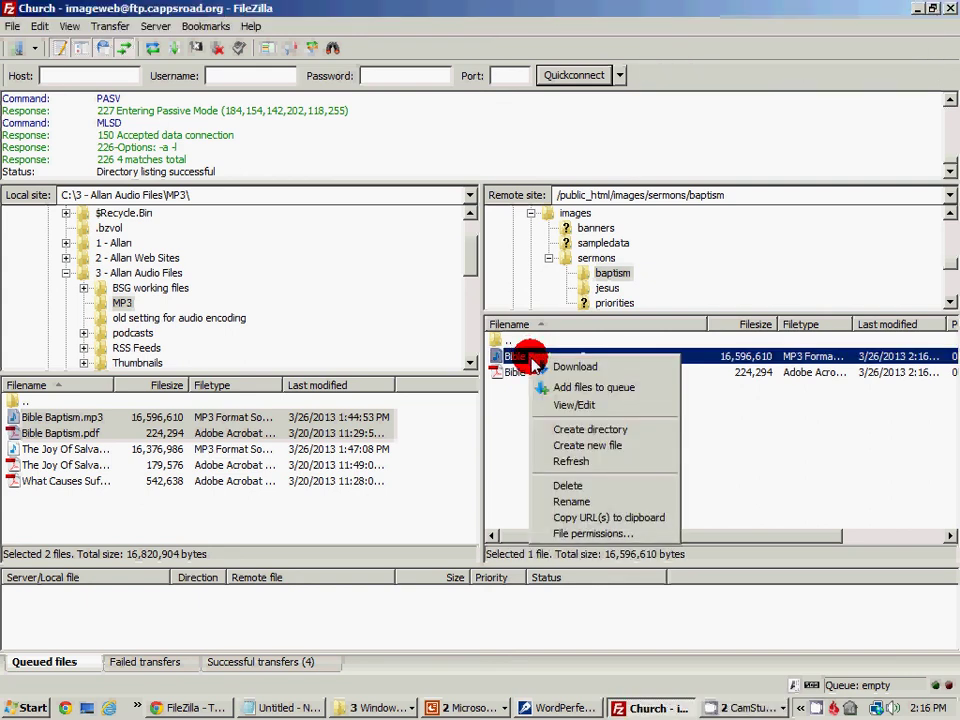
pyautogui.click(593, 502)
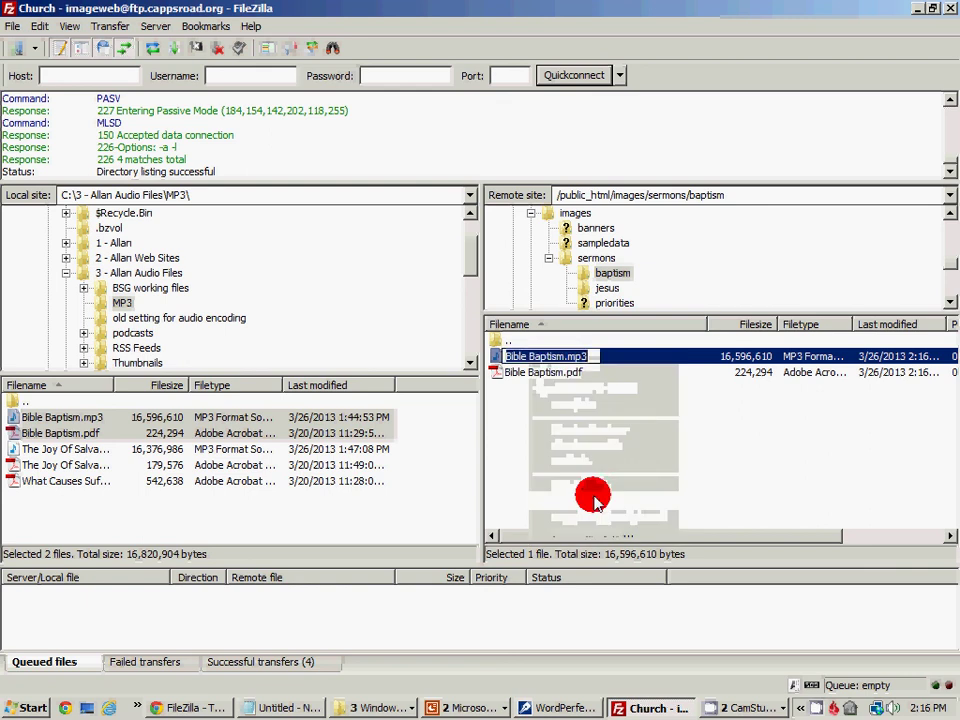
pyautogui.press('End')
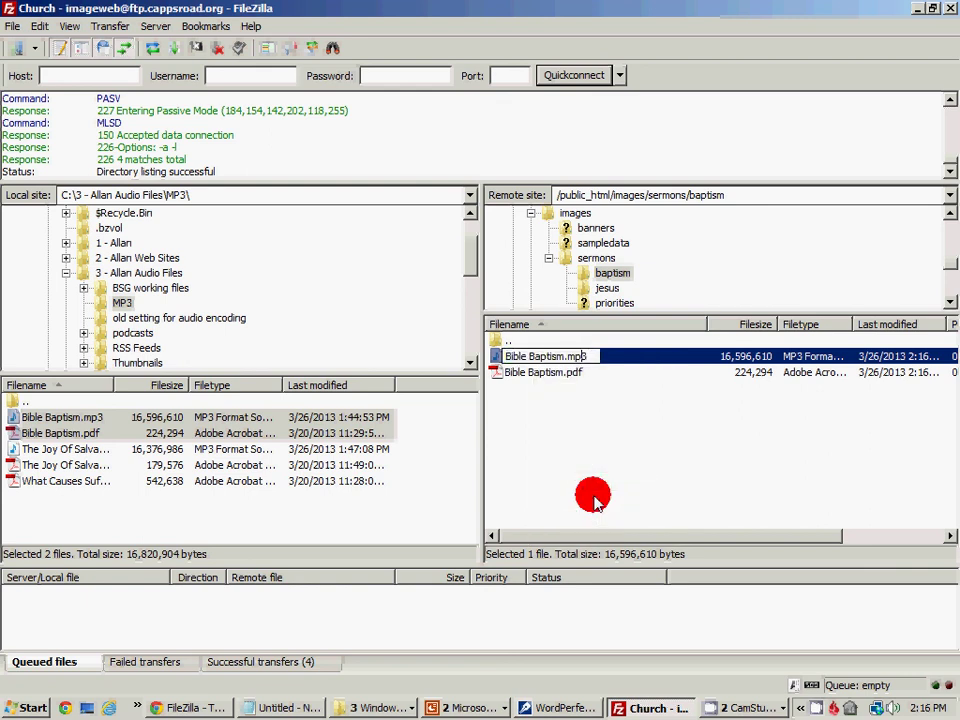
pyautogui.press('BackSpace')
pyautogui.click(569, 467)
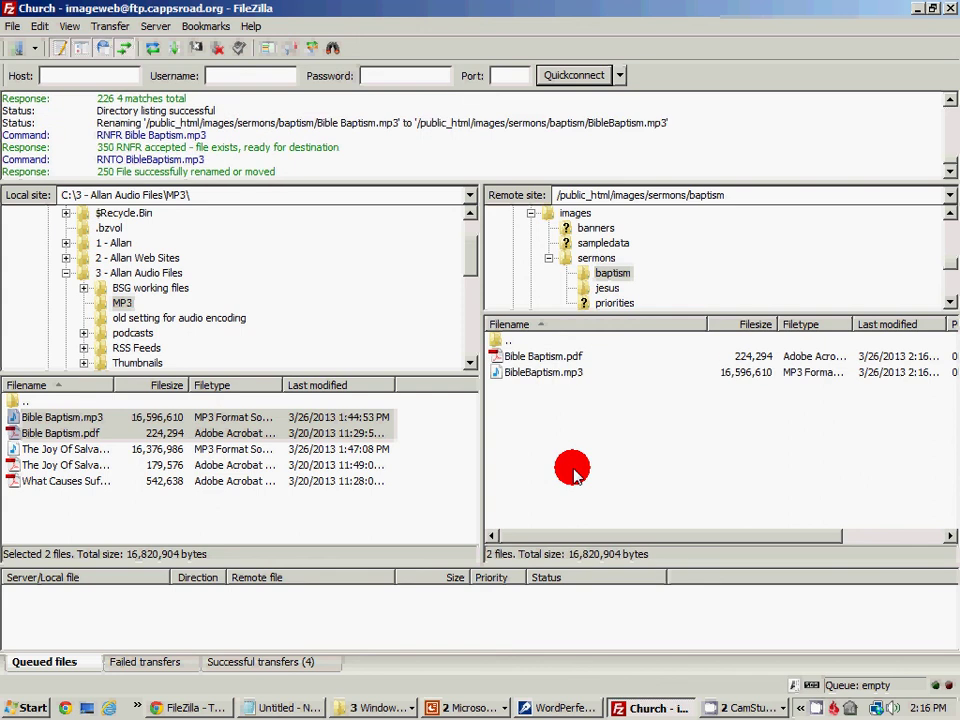
# Rename the remote Bible Baptism.pdf to BibleBaptism.pdf and return to the sermons folder
pyautogui.rightClick(544, 358)
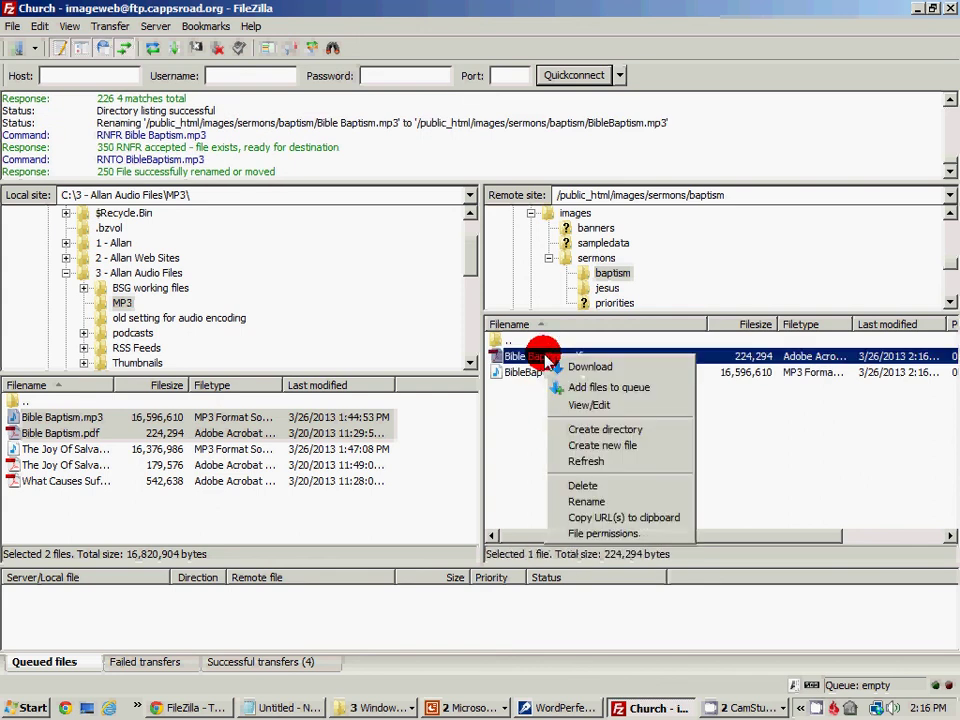
pyautogui.click(614, 502)
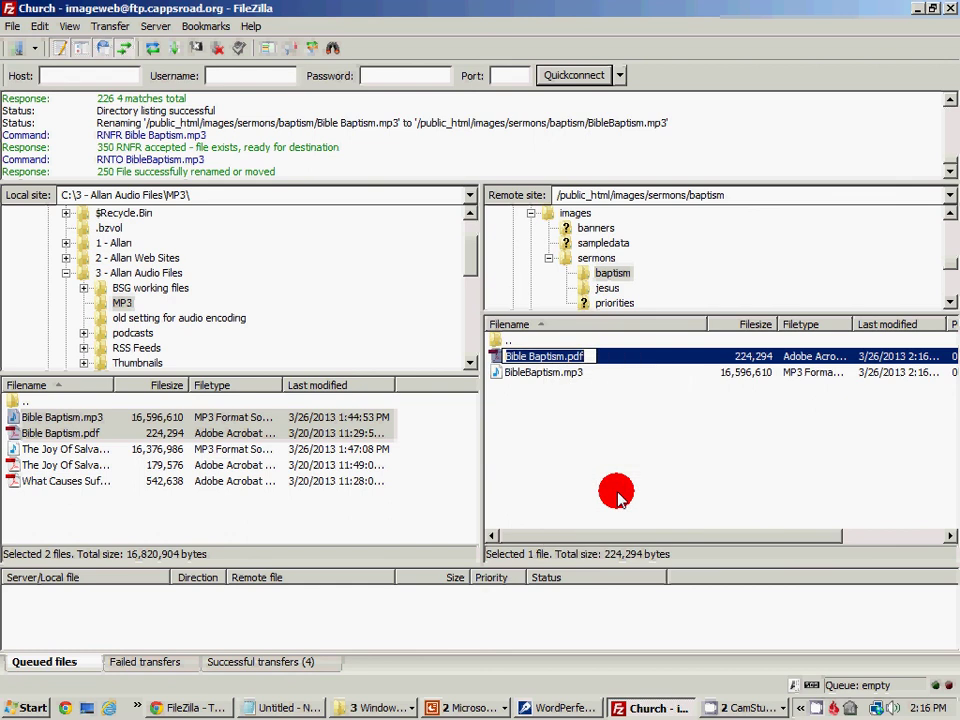
pyautogui.press('End')
pyautogui.press('BackSpace')
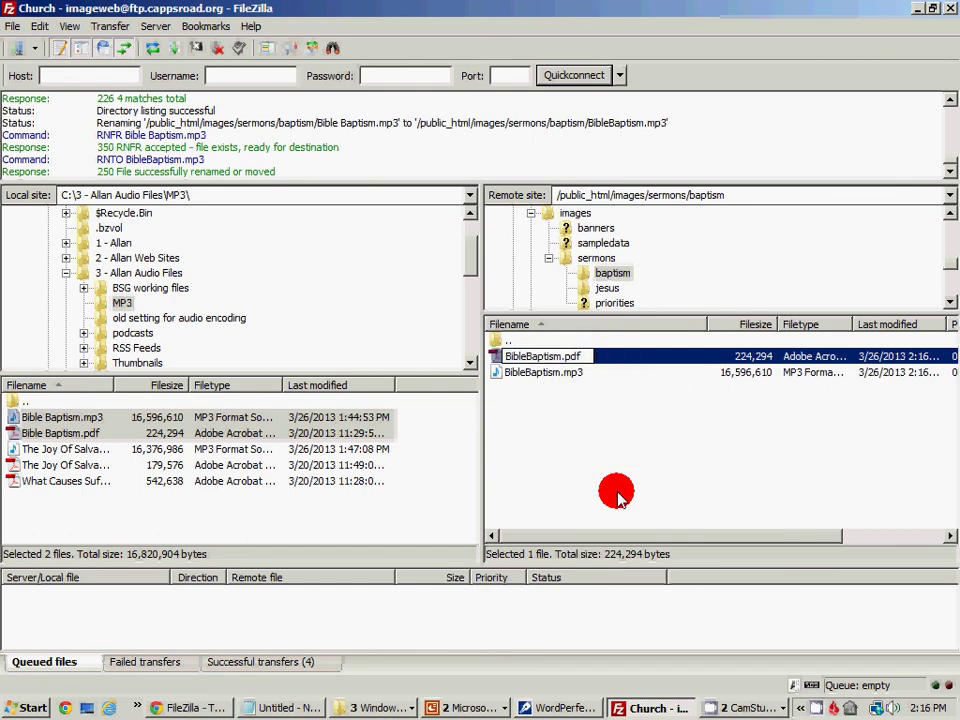
pyautogui.press('Return')
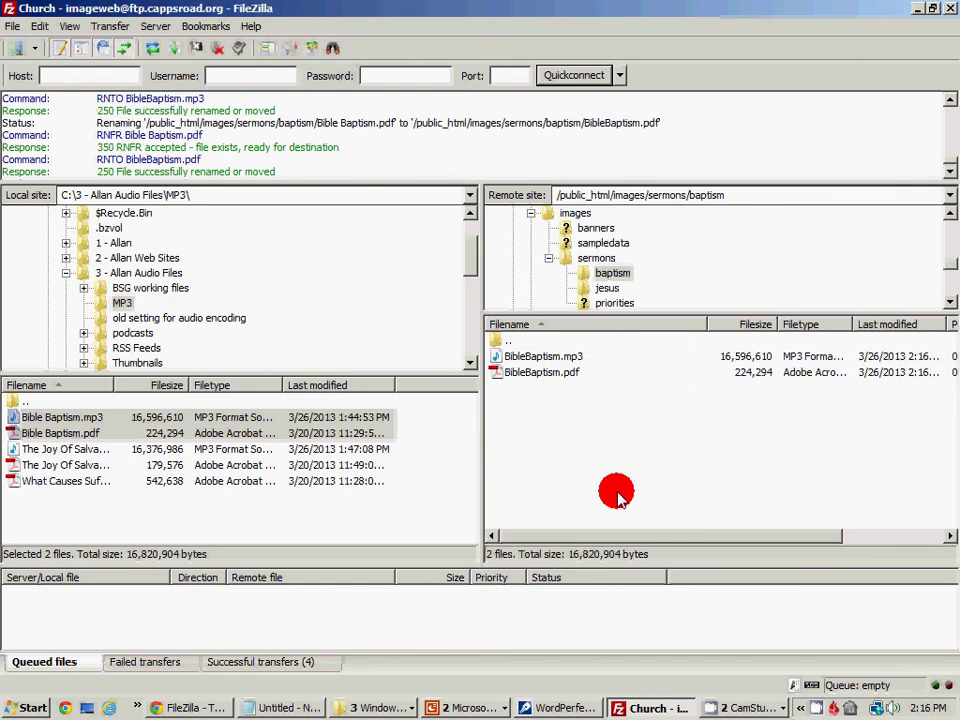
pyautogui.click(596, 259)
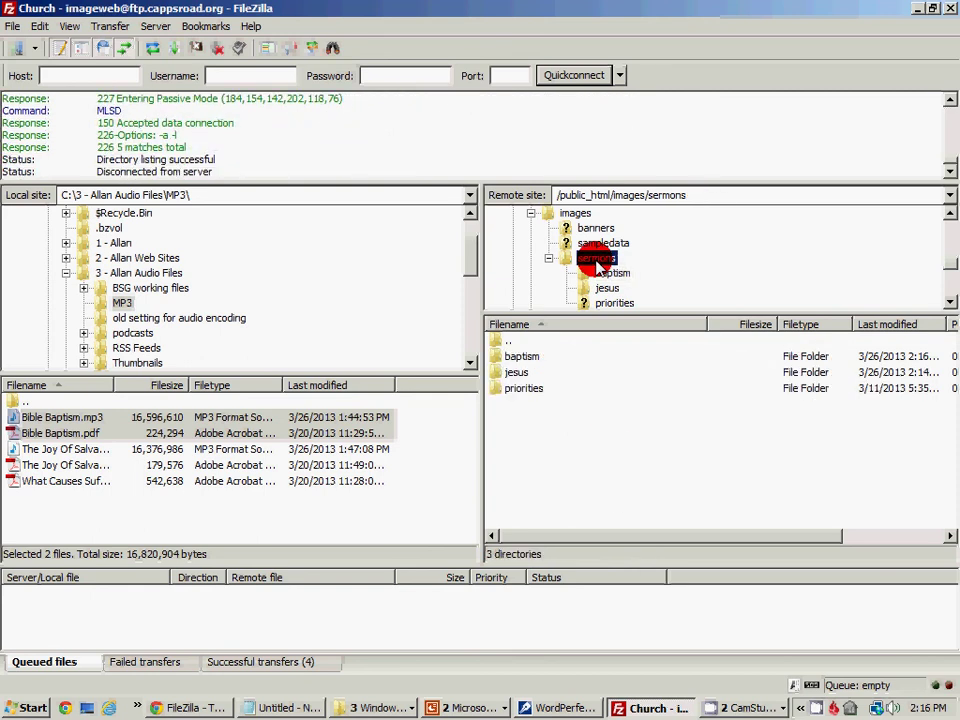
# Create a remote directory named 'suffering' under /public_html/images/sermons and open it
pyautogui.rightClick(516, 428)
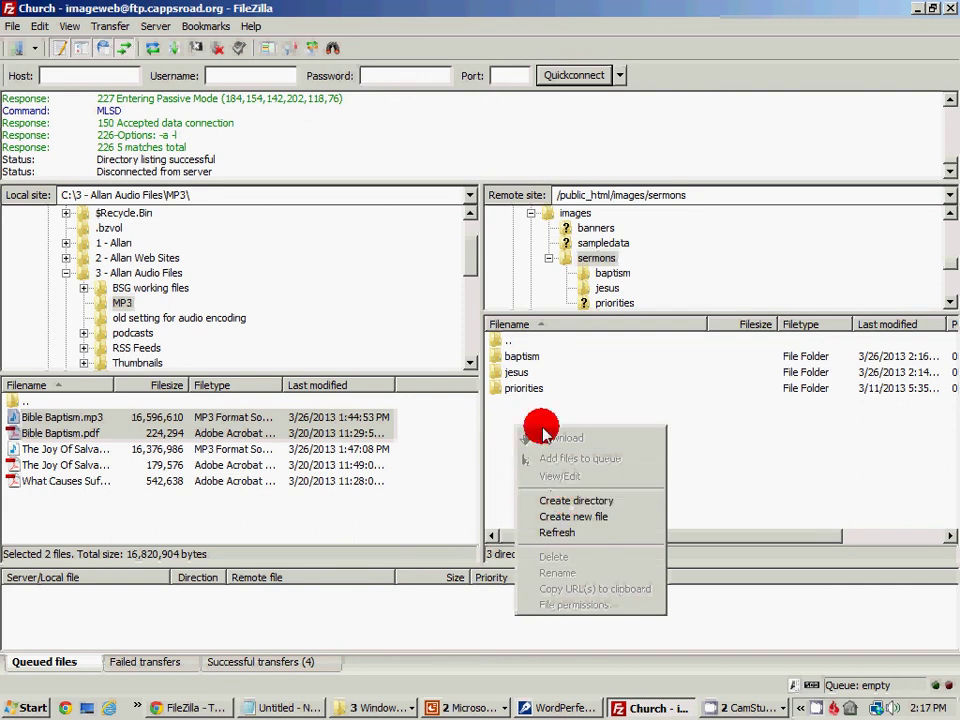
pyautogui.rightClick(499, 404)
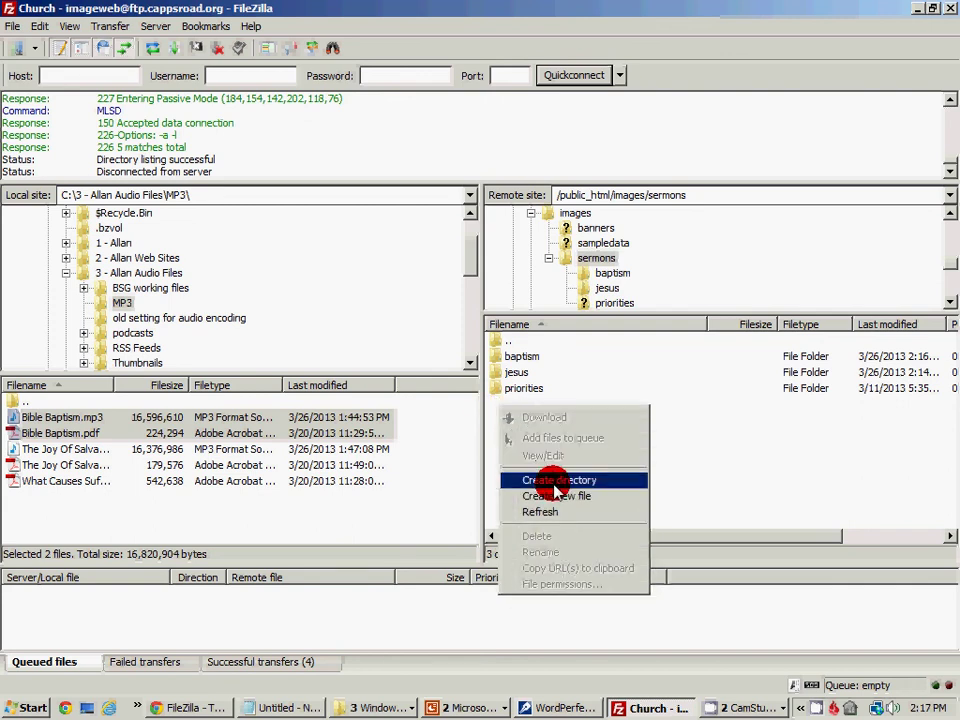
pyautogui.click(555, 482)
pyautogui.write('s/sermons/s')
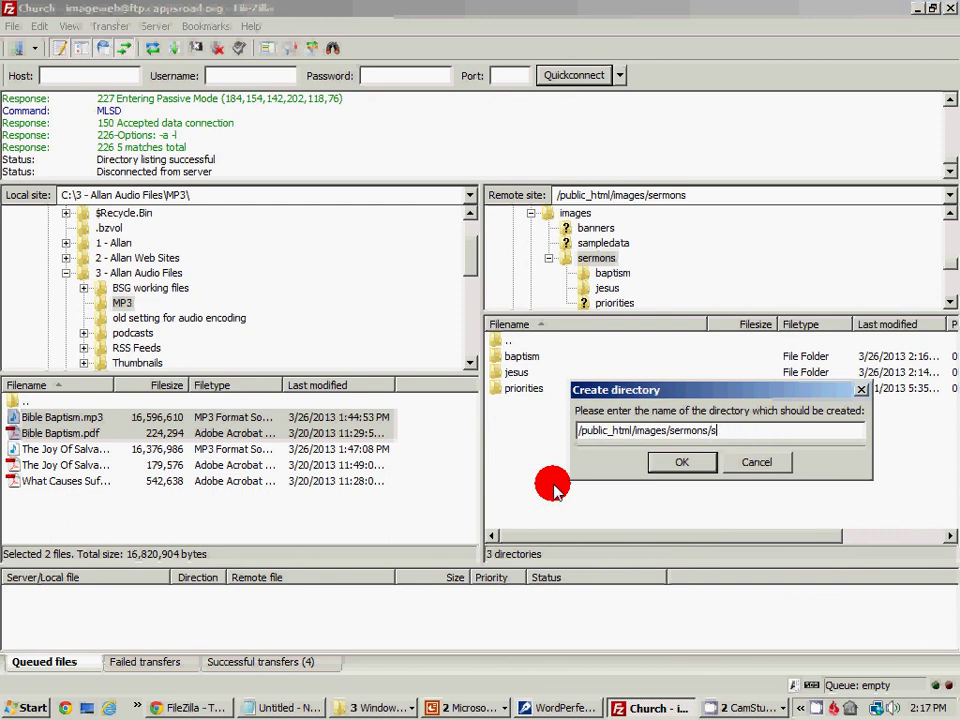
pyautogui.write('uffering')
pyautogui.click(680, 465)
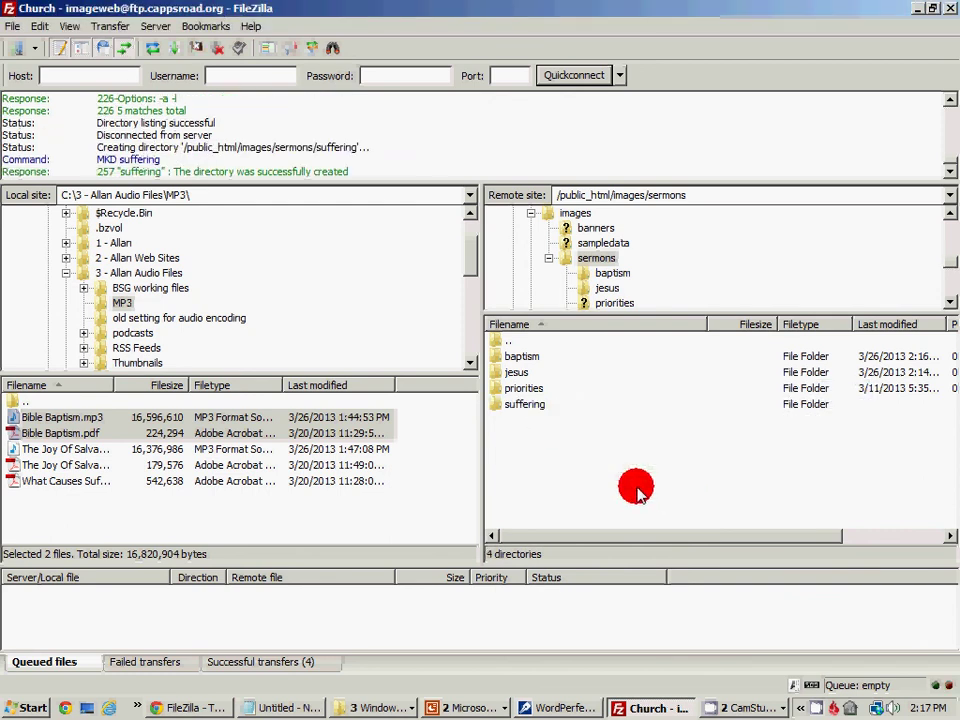
pyautogui.doubleClick(524, 406)
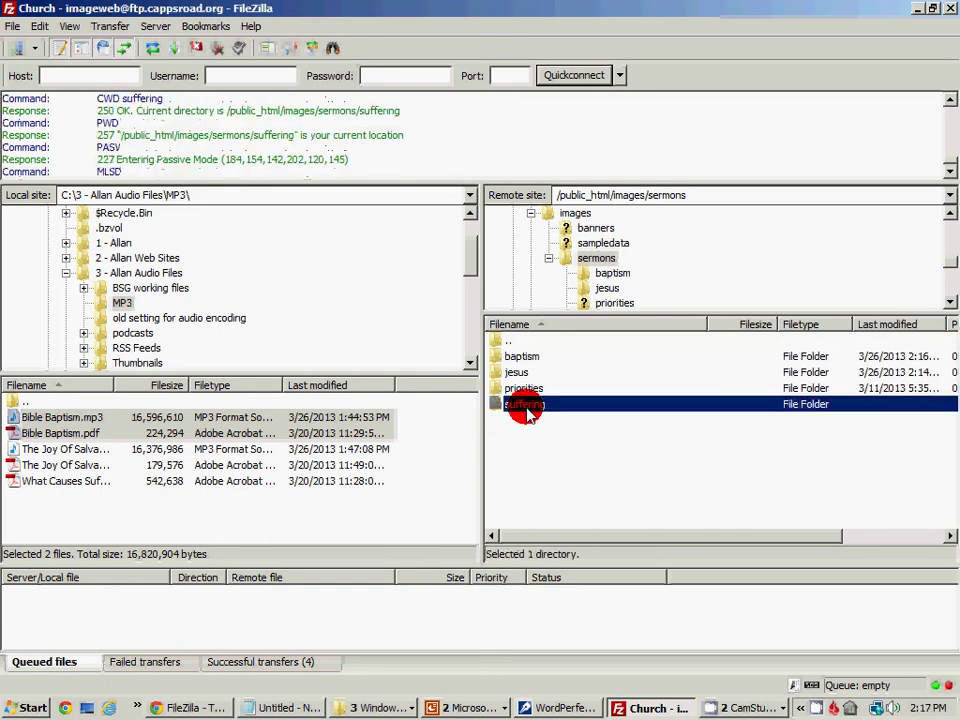
pyautogui.click(55, 483)
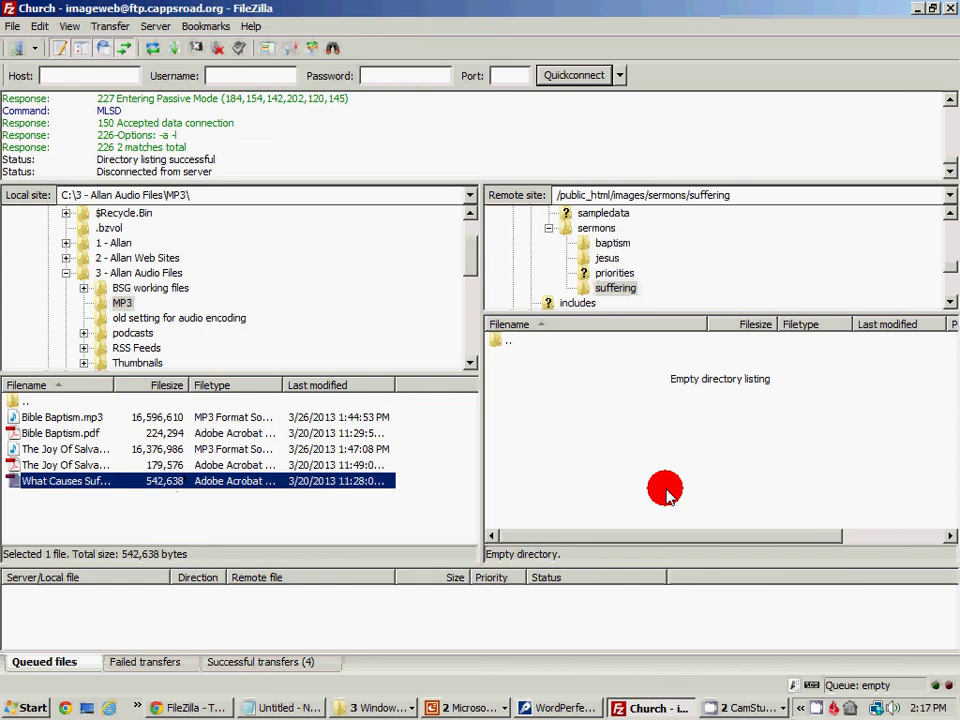
# Upload What Causes Suffering.PDF to the suffering folder and rename the remote copy WhatCausesSuffering.PDF
pyautogui.rightClick(100, 484)
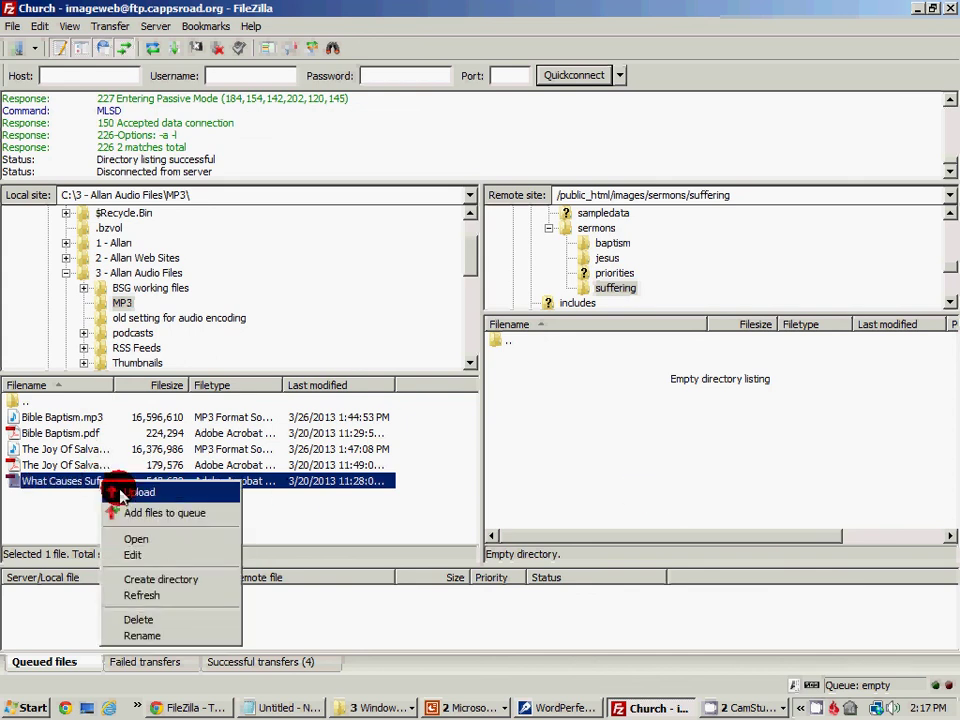
pyautogui.click(122, 493)
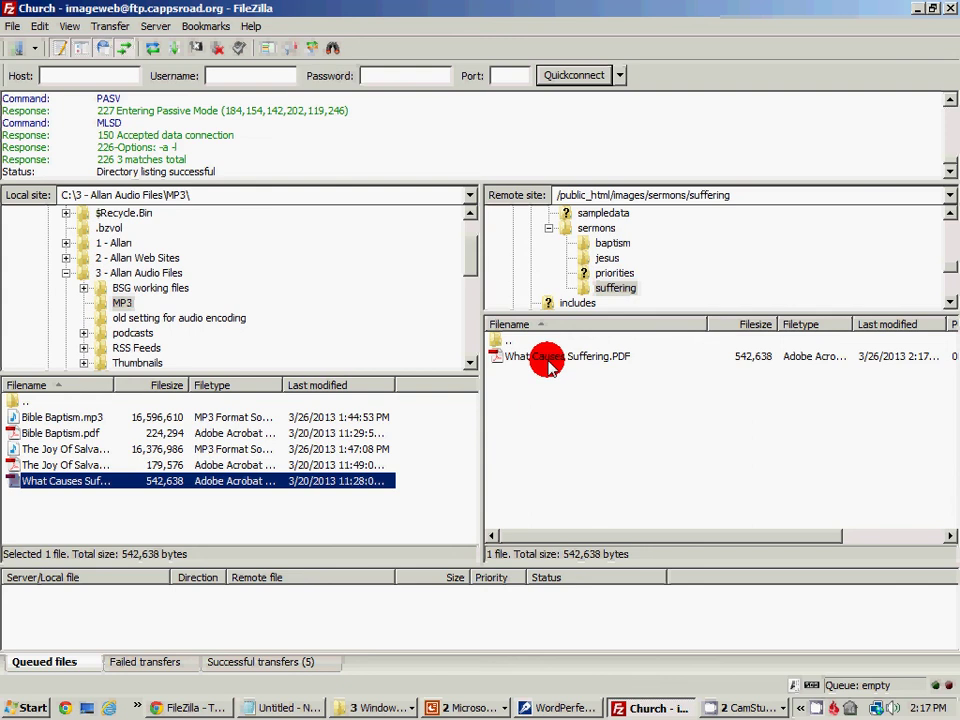
pyautogui.click(548, 362)
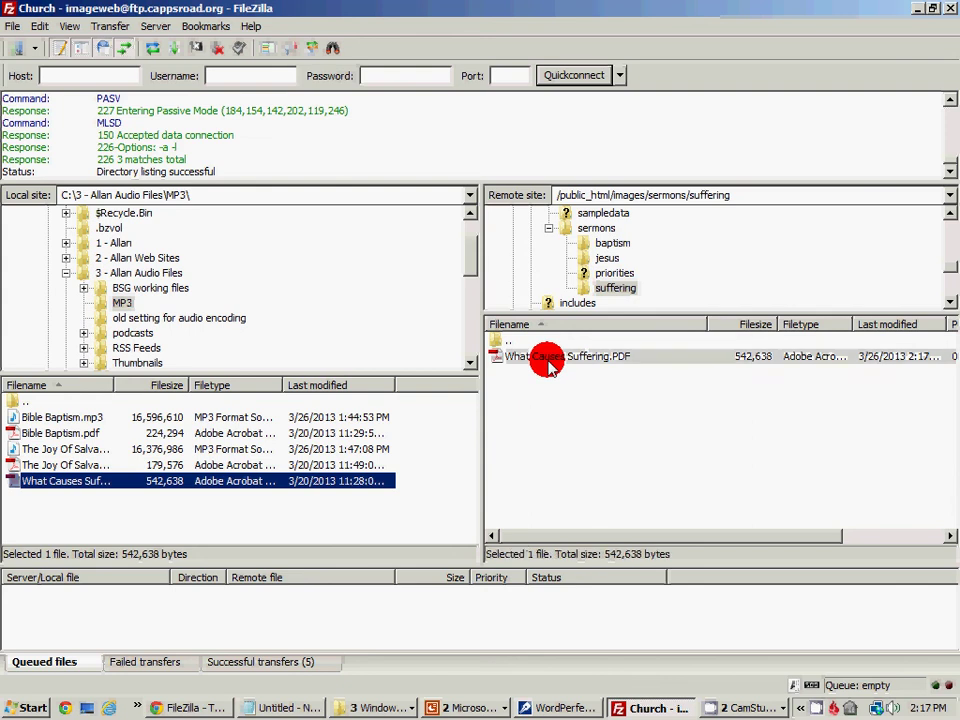
pyautogui.rightClick(548, 362)
pyautogui.click(590, 508)
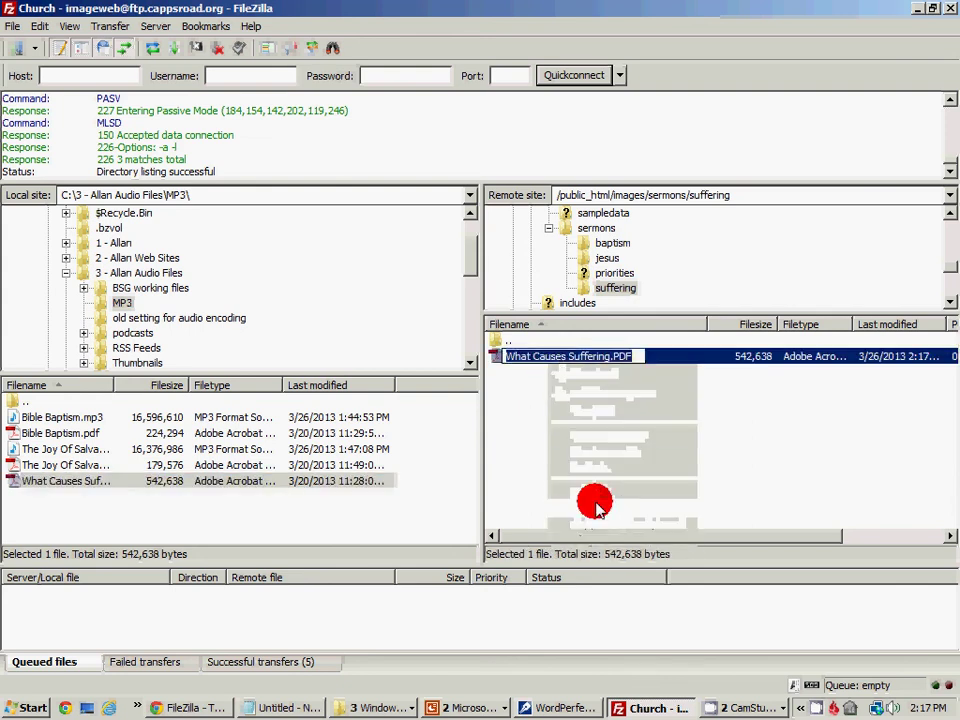
pyautogui.press('End')
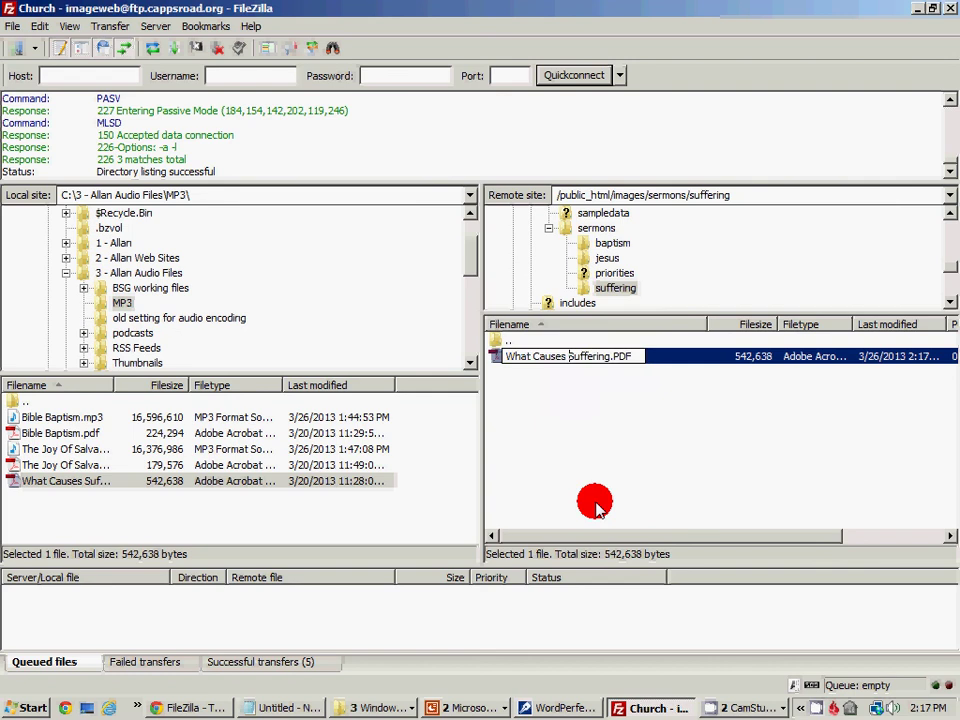
pyautogui.press('Delete')
pyautogui.press('Right')
pyautogui.press('Right')
pyautogui.press('Right')
pyautogui.press('Right')
pyautogui.press('Right')
pyautogui.press('Right')
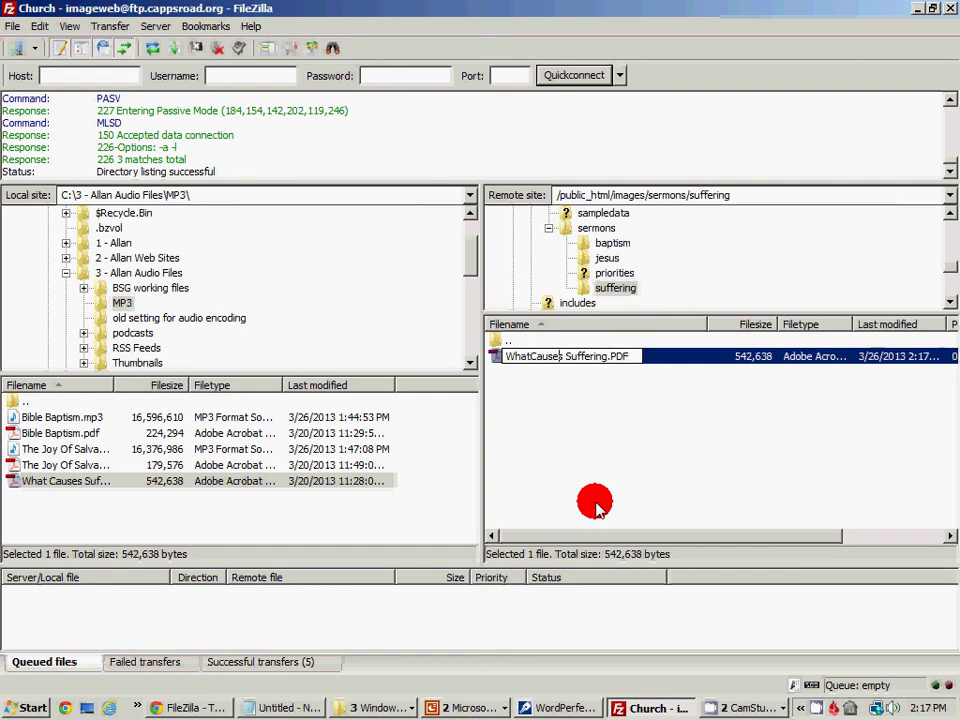
pyautogui.press('Delete')
pyautogui.click(590, 478)
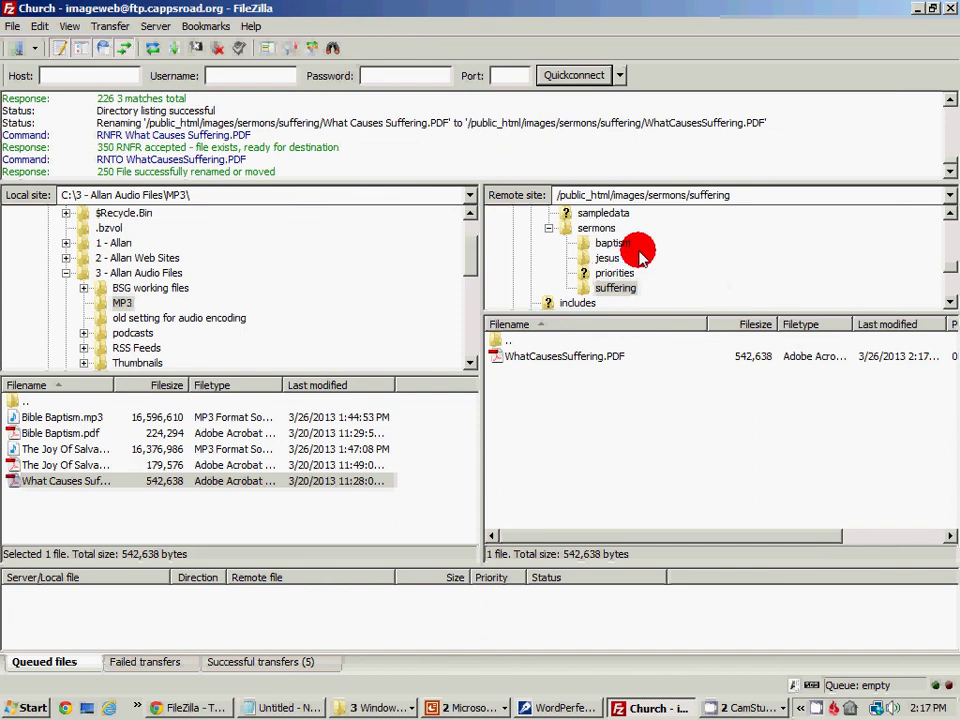
pyautogui.click(598, 228)
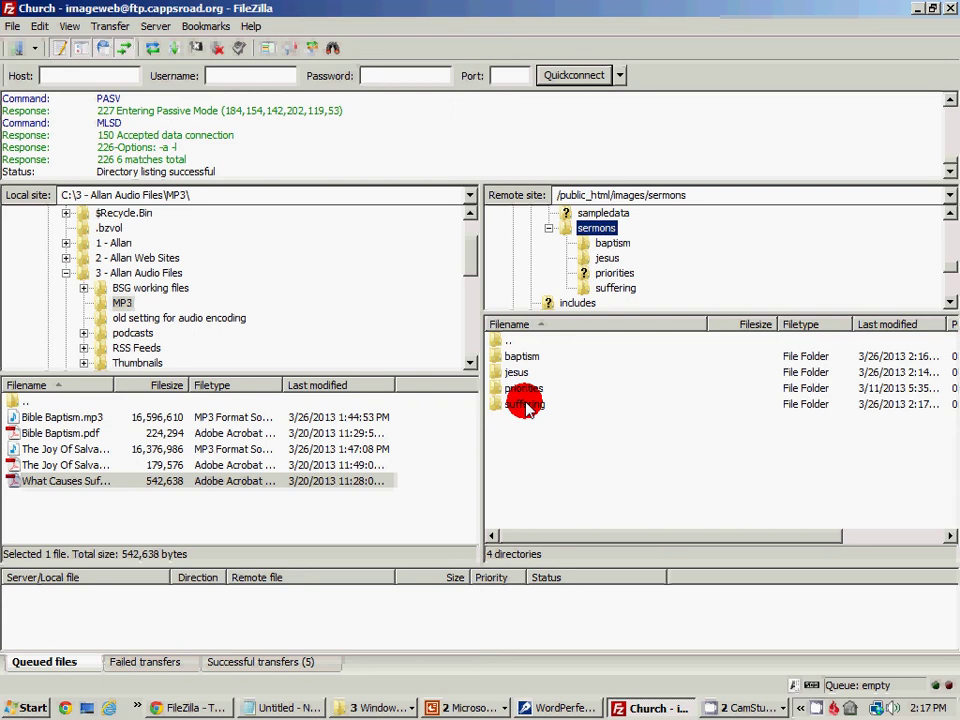
pyautogui.doubleClick(523, 358)
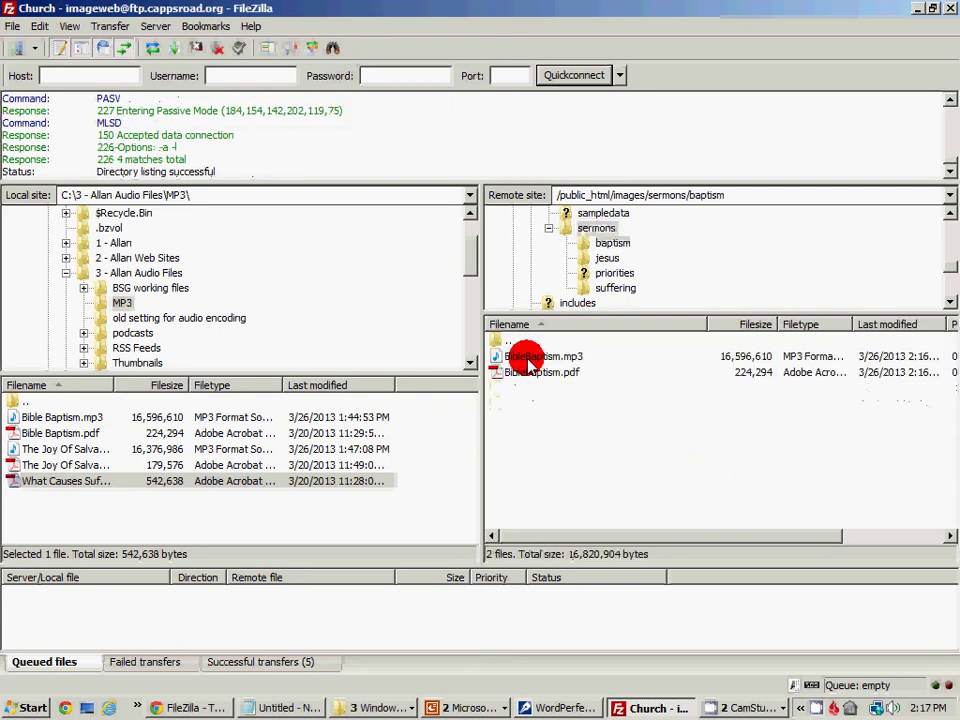
pyautogui.click(608, 258)
pyautogui.click(614, 273)
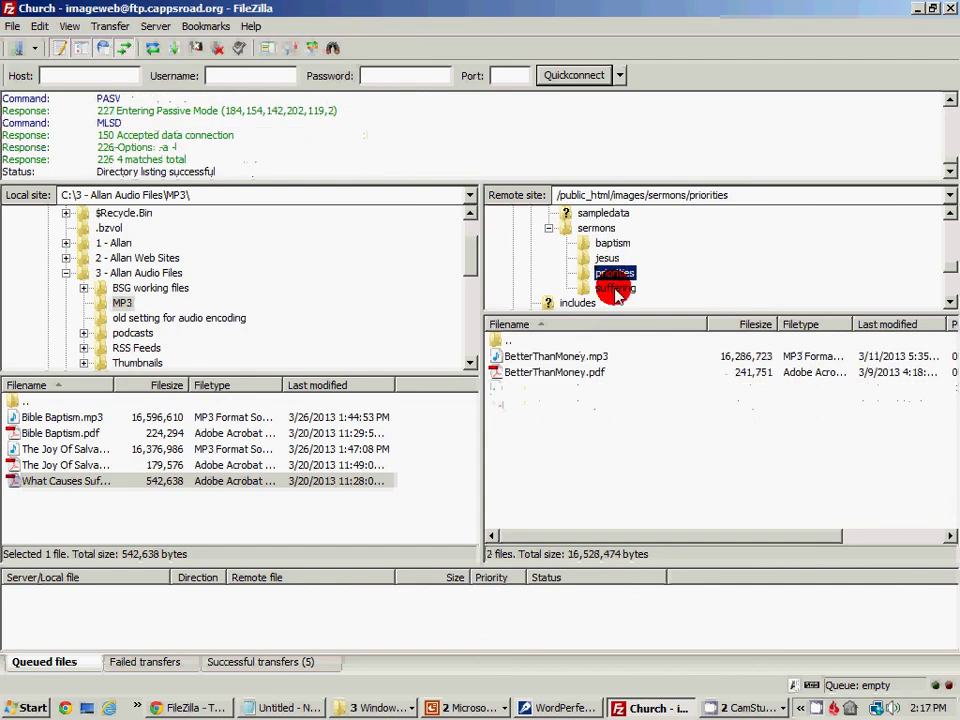
pyautogui.click(615, 289)
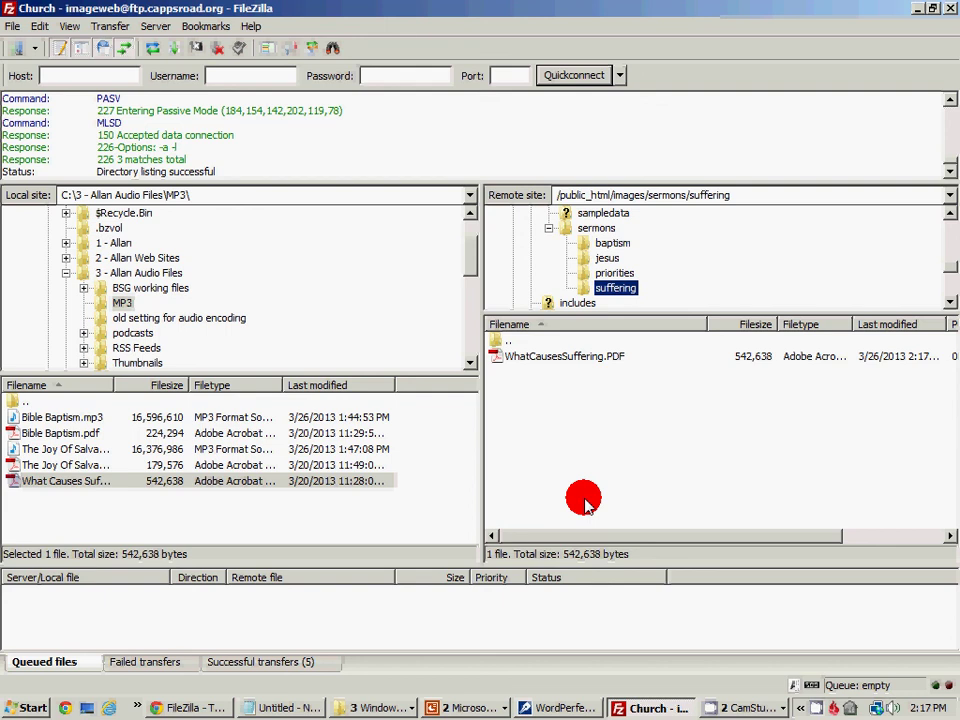
pyautogui.click(817, 708)
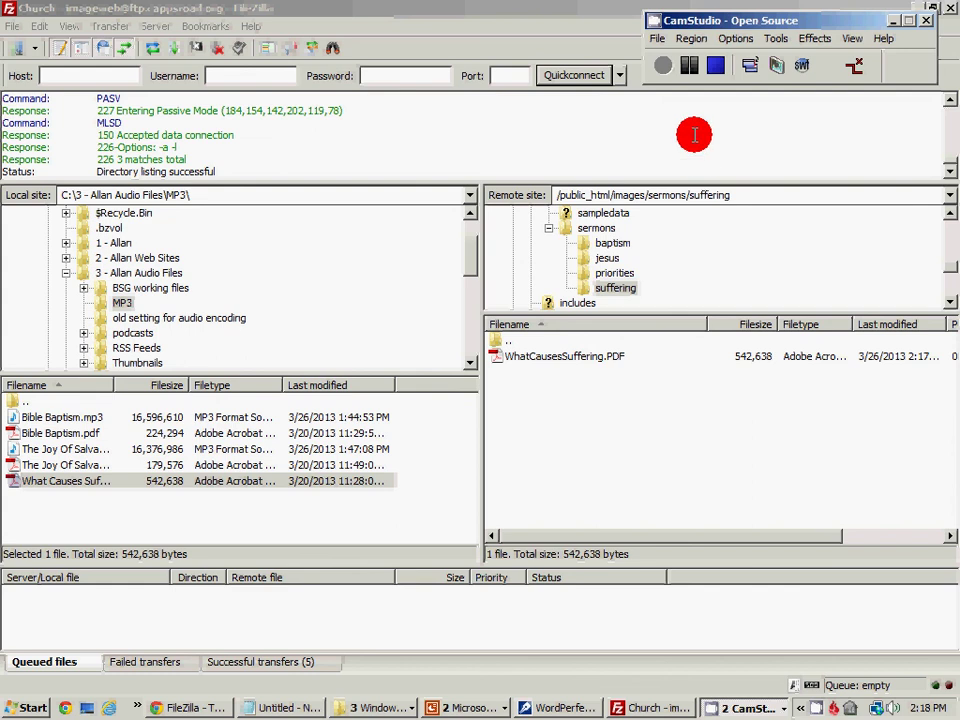